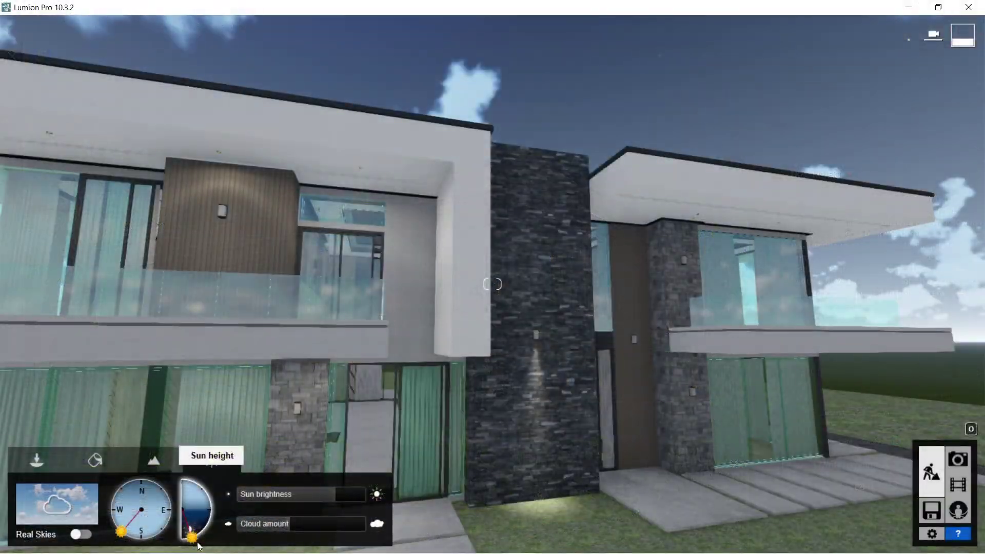
Adjust the sun height in the Lumion scene to a low position near the horizon
left_click_drag(198, 512, 220, 509)
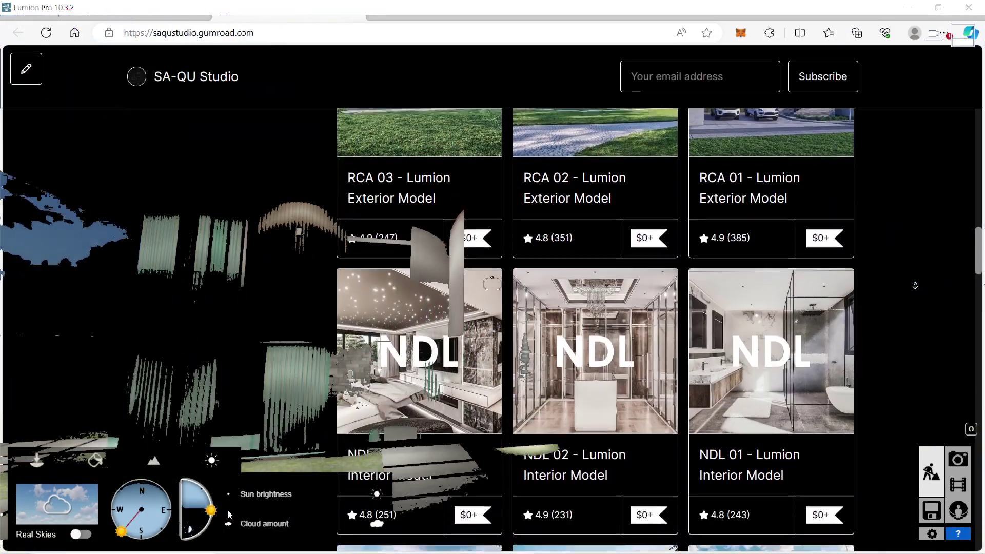
Browse the MVH 01 - Lumion Exterior Model store page and enter an amount as its fair price
scroll(914, 285, "down", 10)
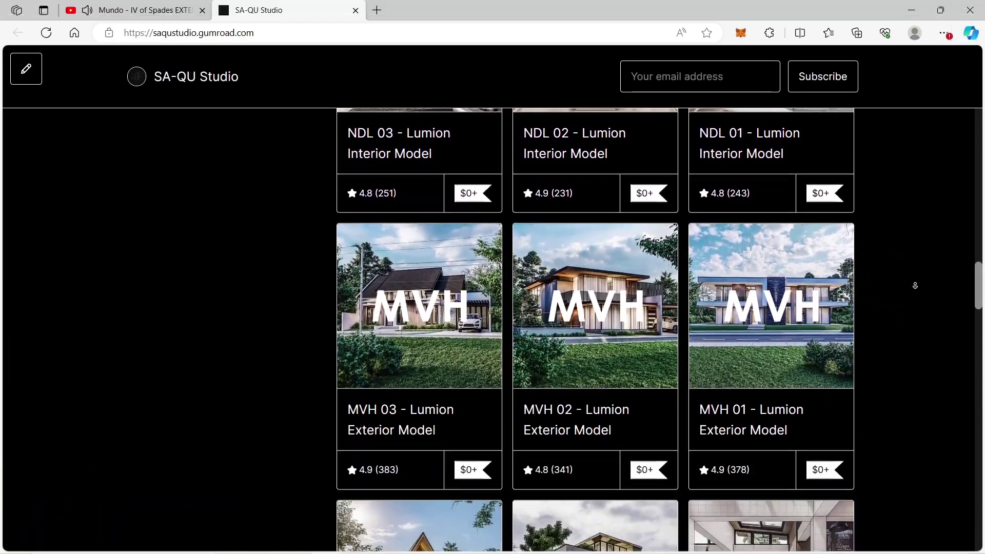
scroll(915, 285, "down", 2)
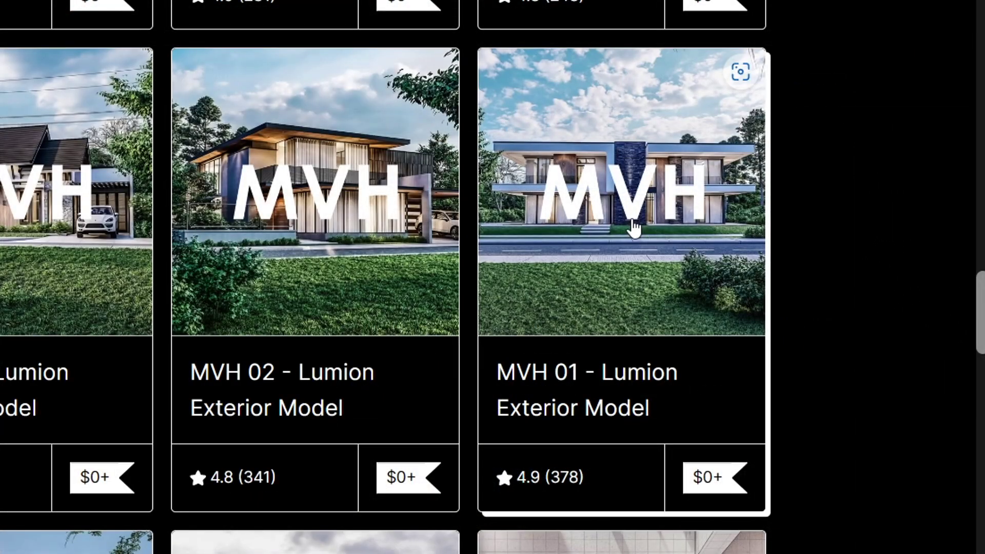
left_click(634, 227)
scroll(901, 310, "up", 6)
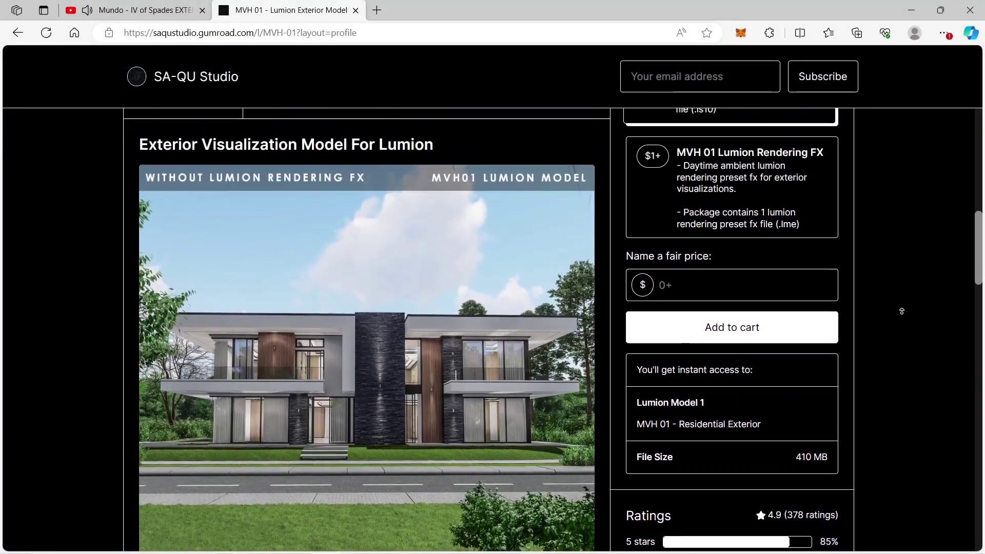
scroll(902, 311, "up", 3)
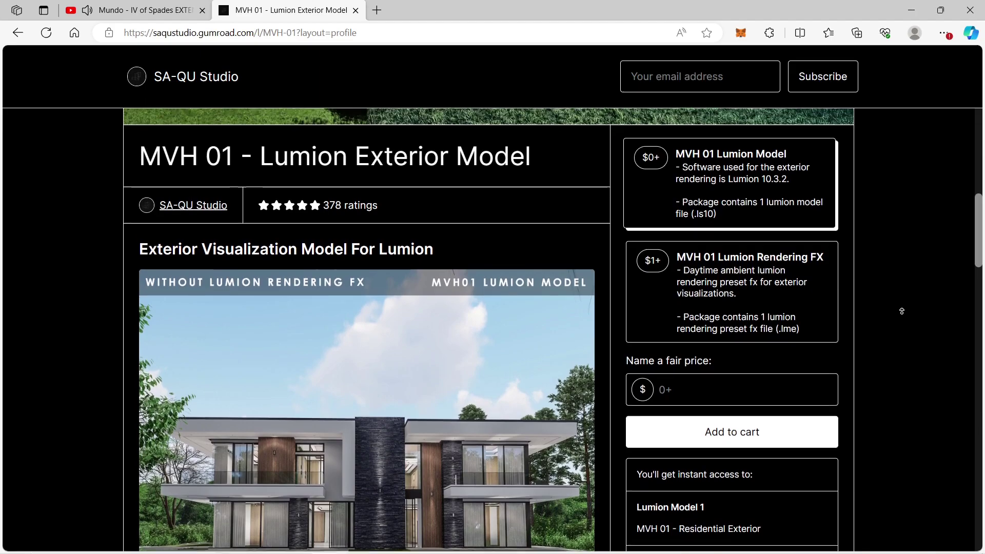
left_click(811, 416)
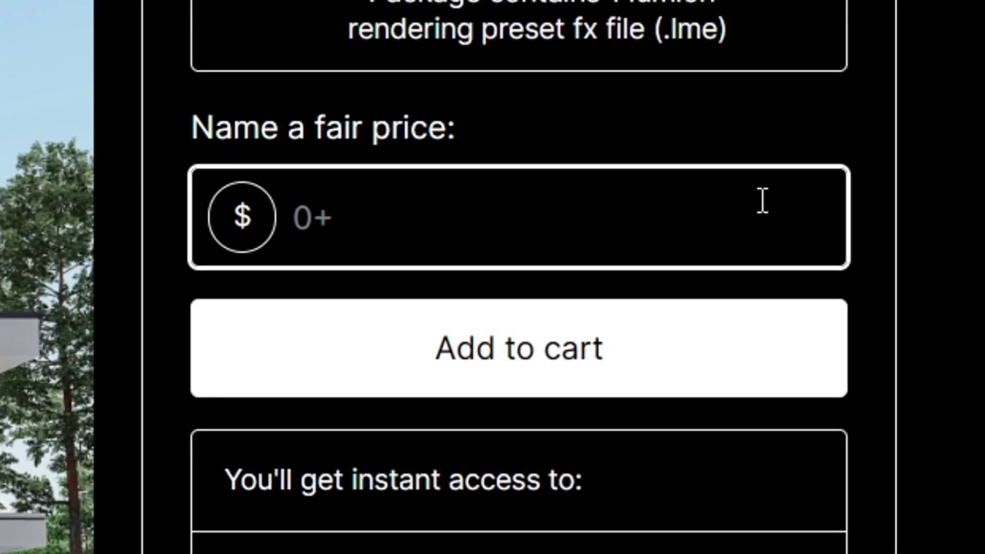
type("9898989")
key("BackSpace")
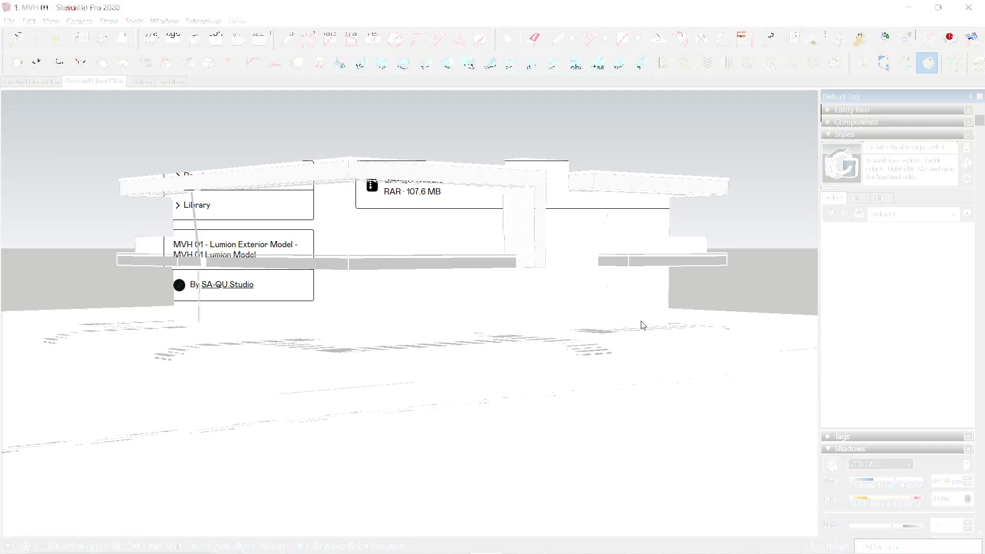
left_click_drag(445, 451, 444, 443)
left_click_drag(445, 443, 444, 444)
left_click_drag(445, 443, 444, 444)
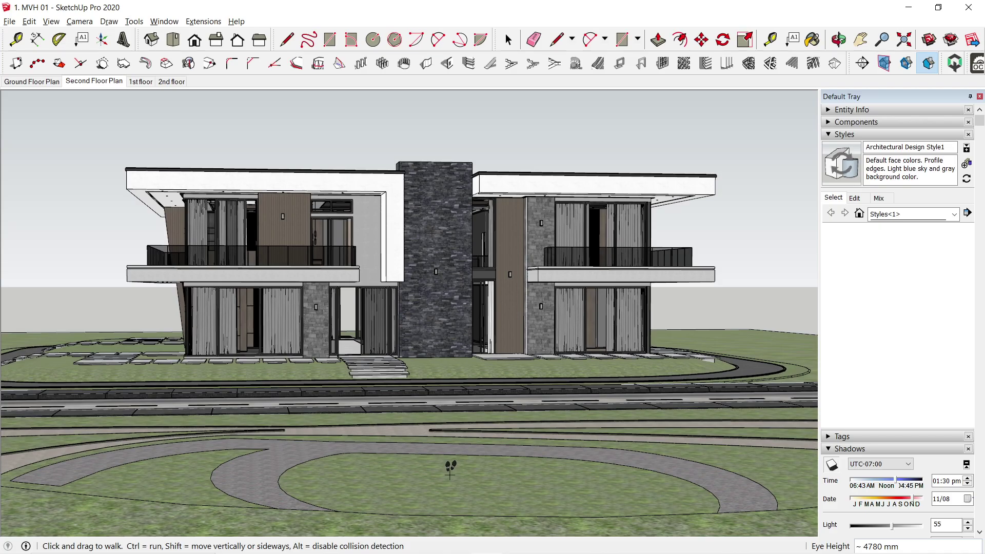
left_click_drag(451, 465, 450, 465)
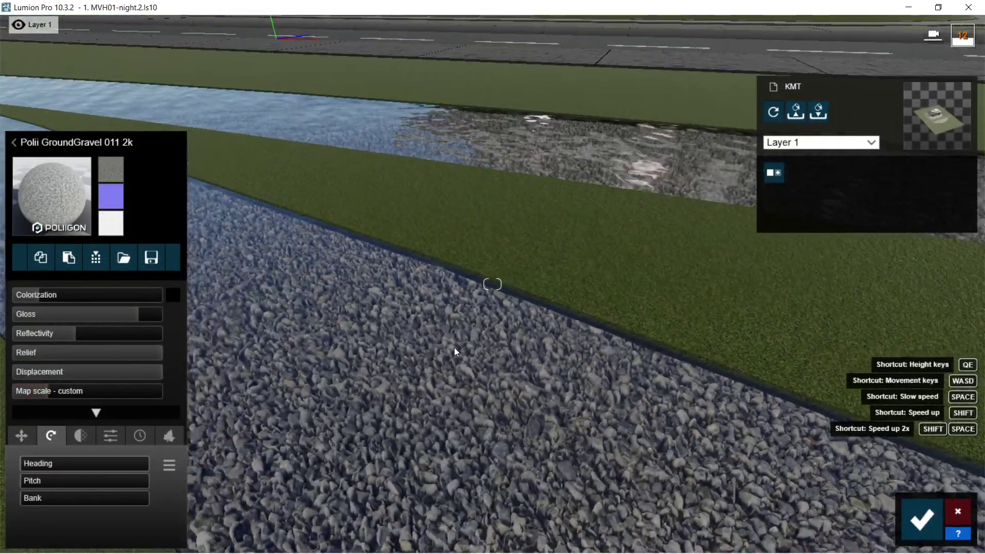
left_click(129, 154)
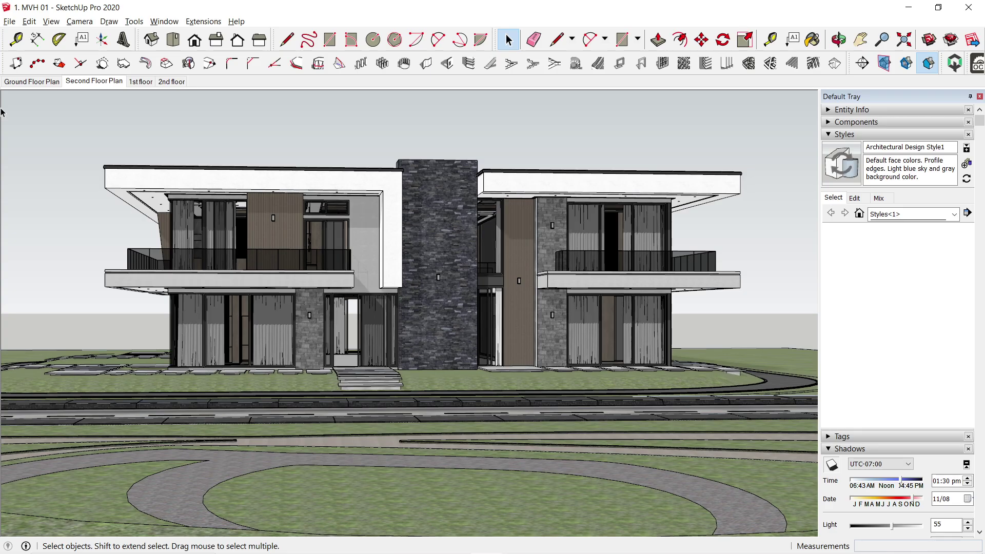
Export the SketchUp house model as a COLLADA file named MVH01.2 into the MVH 01 project's Lumion\DAE folder
left_click(9, 21)
mouse_move(222, 205)
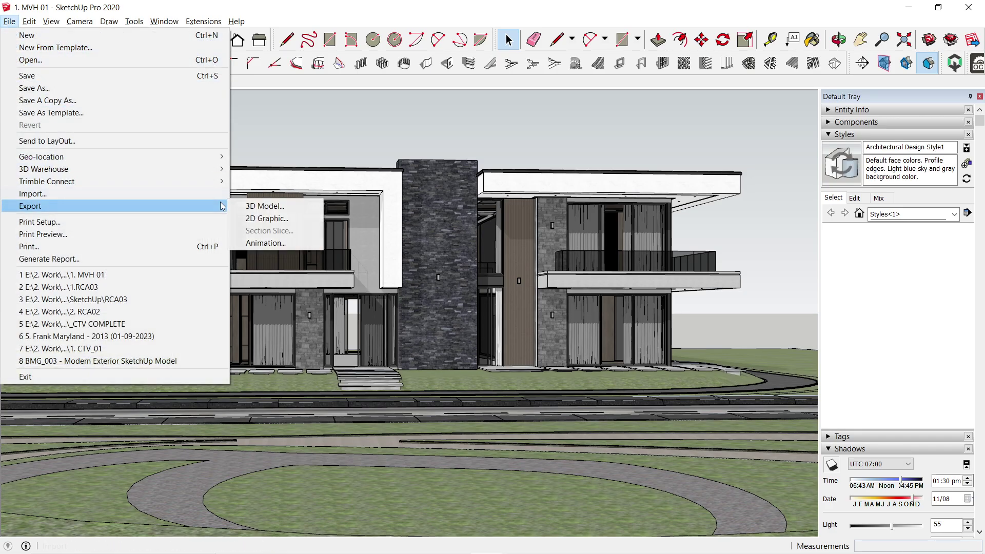
left_click(263, 207)
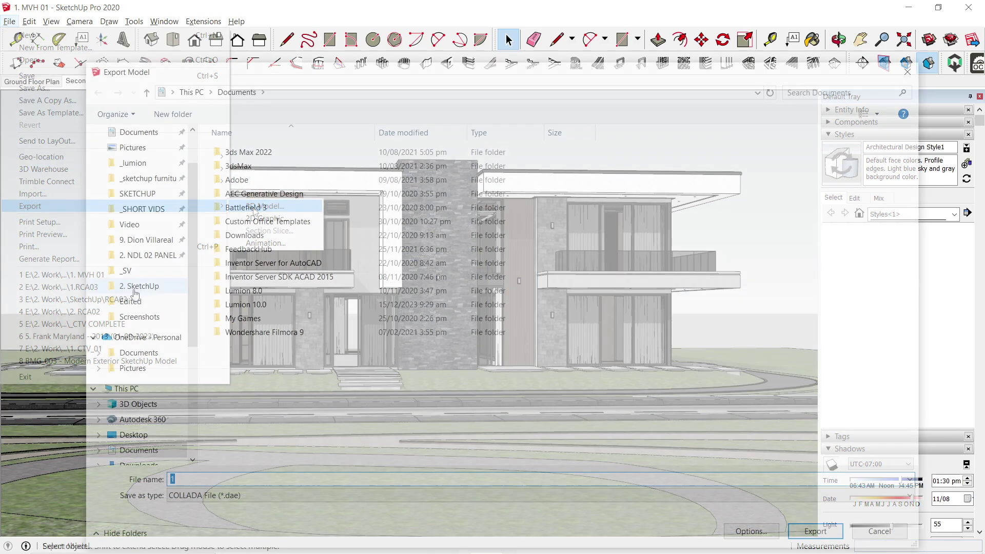
left_click(154, 287)
left_click(410, 92)
double_click(282, 166)
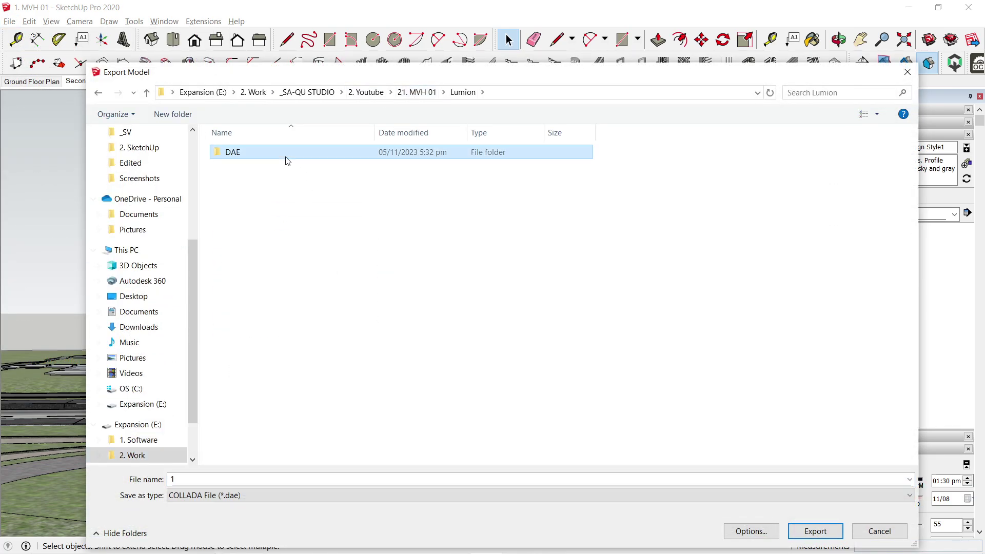
double_click(285, 159)
key("BackSpace")
type("1.1")
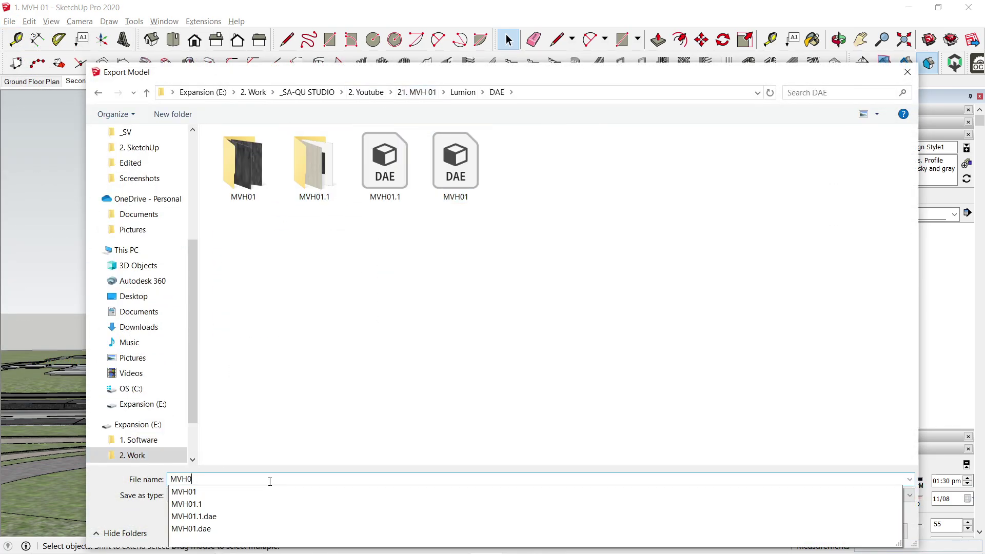
key("Return")
Switch to Lumion and create a new project from the Plain template
left_click(98, 93)
left_click(442, 175)
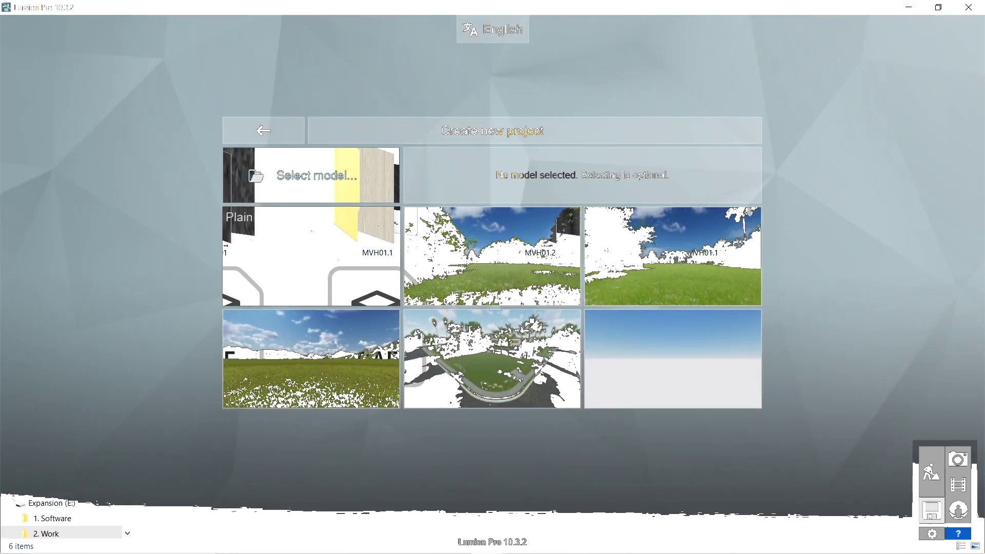
left_click(335, 254)
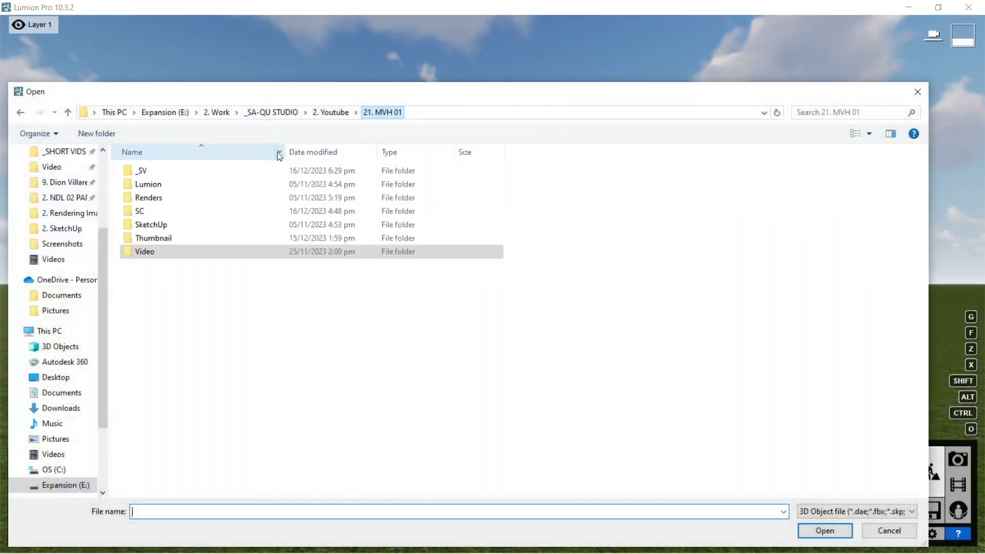
Import the MVH01.2 model from the Lumion\DAE folder and place it in the scene
double_click(136, 182)
double_click(238, 222)
left_click(470, 205)
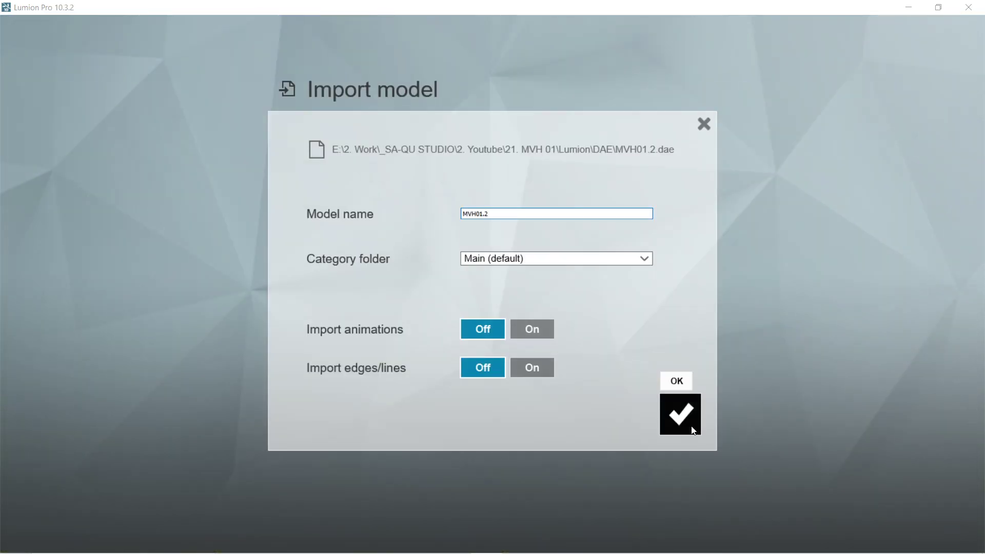
left_click(669, 424)
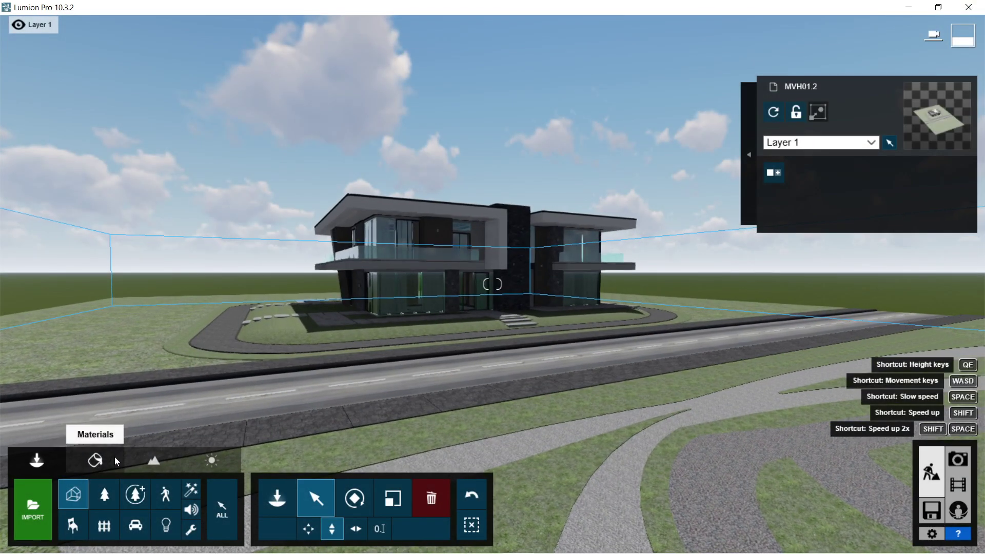
left_click(105, 458)
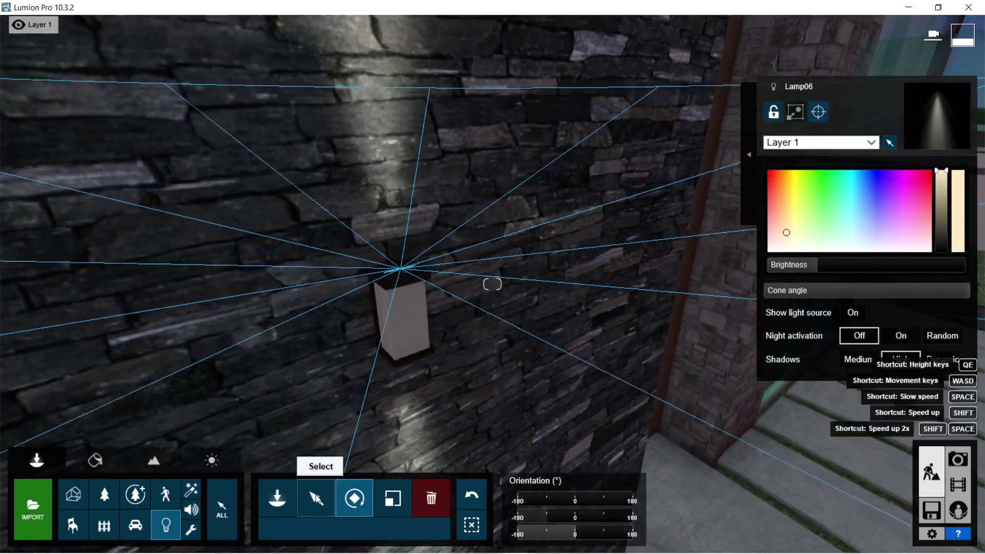
Position the Lamp06 spotlights at the exterior wall fixtures and adjust their brightness
left_click(317, 498)
key("s")
left_click_drag(173, 310, 595, 288, "alt")
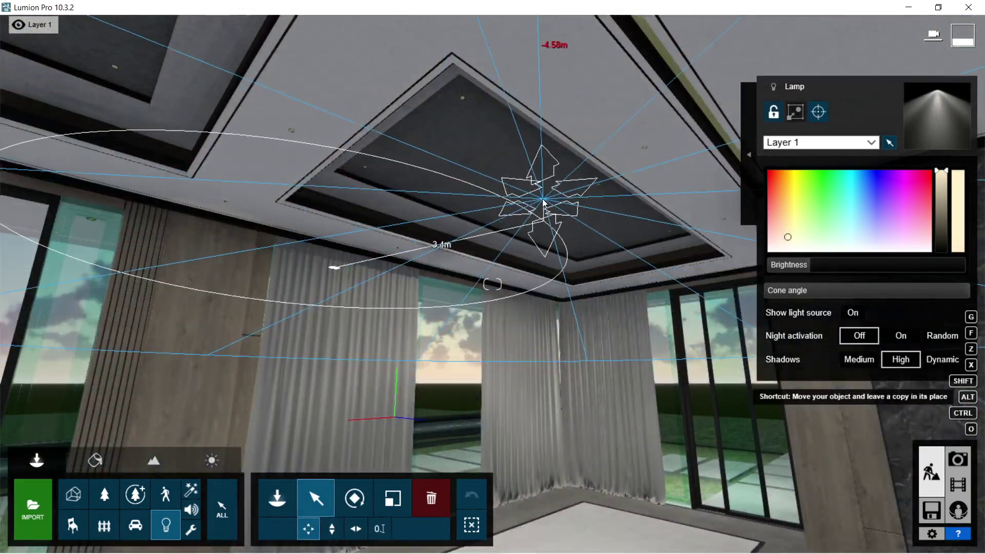
left_click_drag(801, 265, 812, 272)
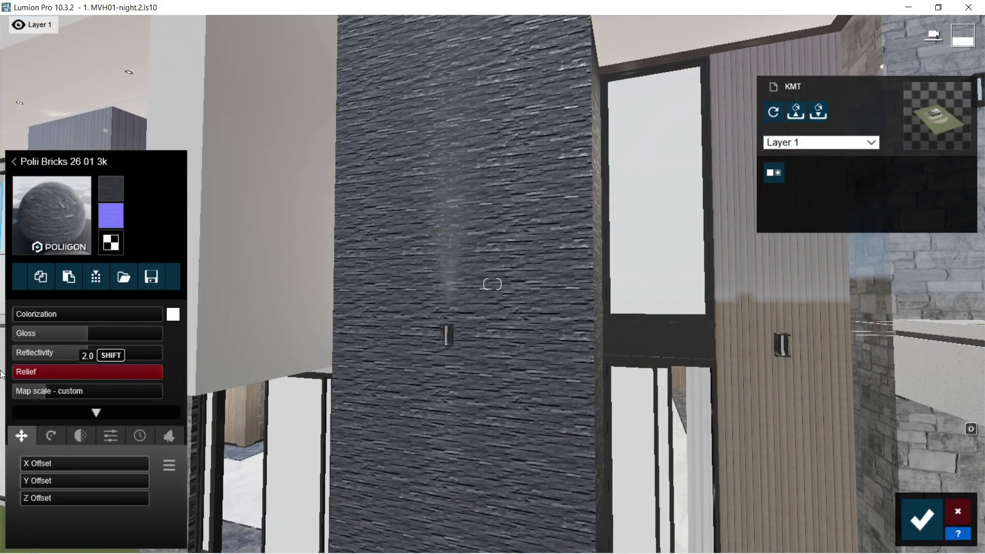
Tune the Polii Bricks 26 01 3k wall material with lower reflectivity, gloss 1.2 and an adjusted map scale
left_click_drag(57, 354, 36, 335)
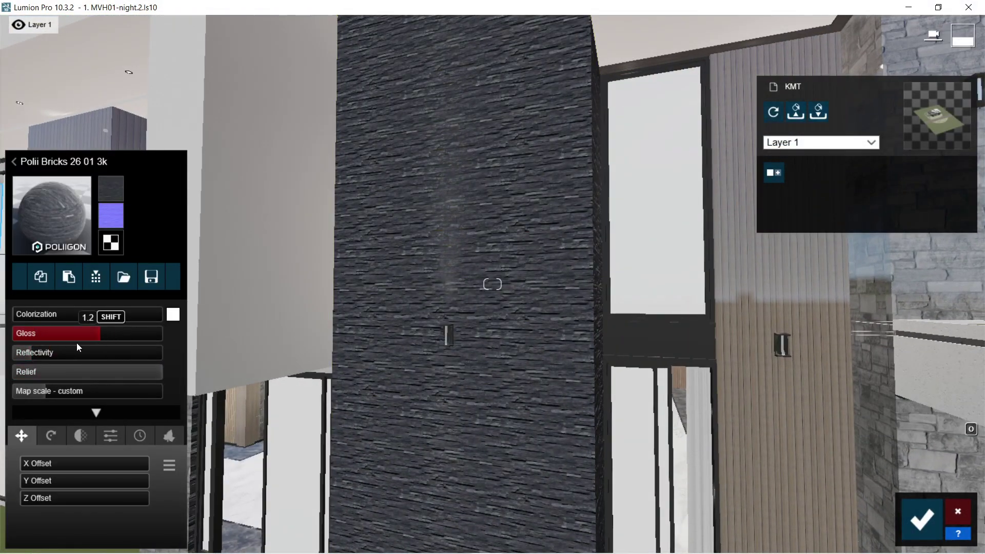
left_click(51, 391)
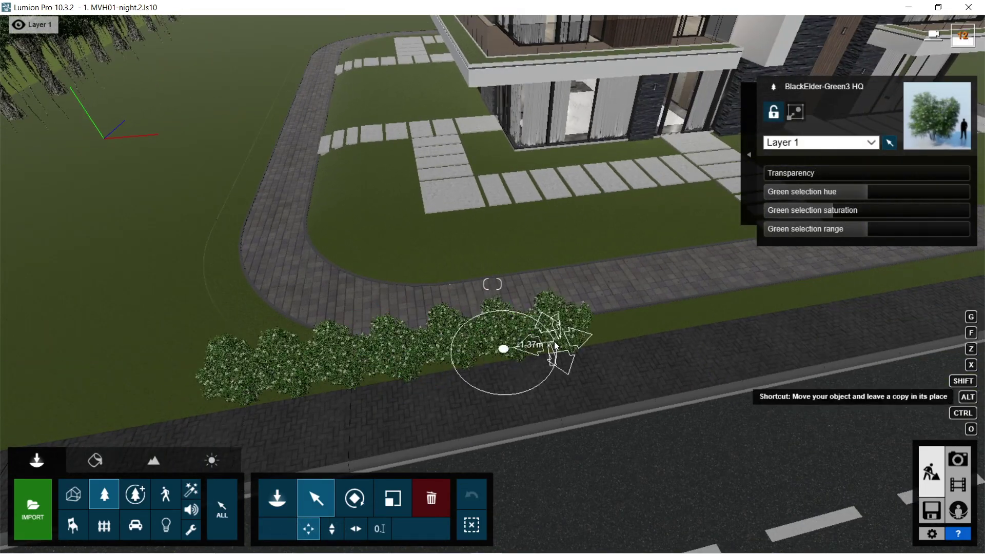
Copy a BlackElder-Green3 HQ shrub to extend the hedge row along the grass strip beside the sidewalk
left_click_drag(506, 341, 622, 330)
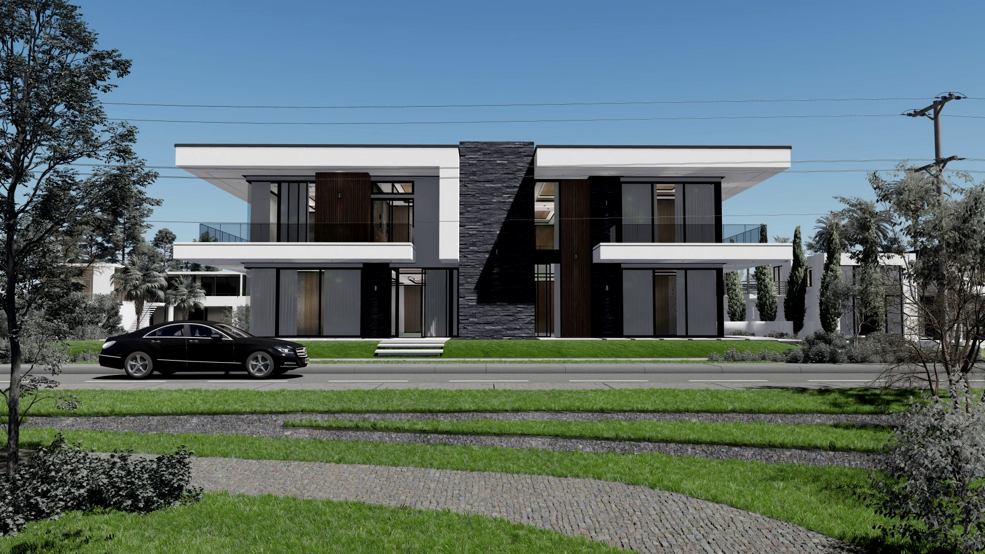
Enter photo mode and examine the Precipitation, Global Illumination, Lens Flare, Autumn Colors, Fog and Print Poster Enhancer settings of photo 1
left_click(957, 459)
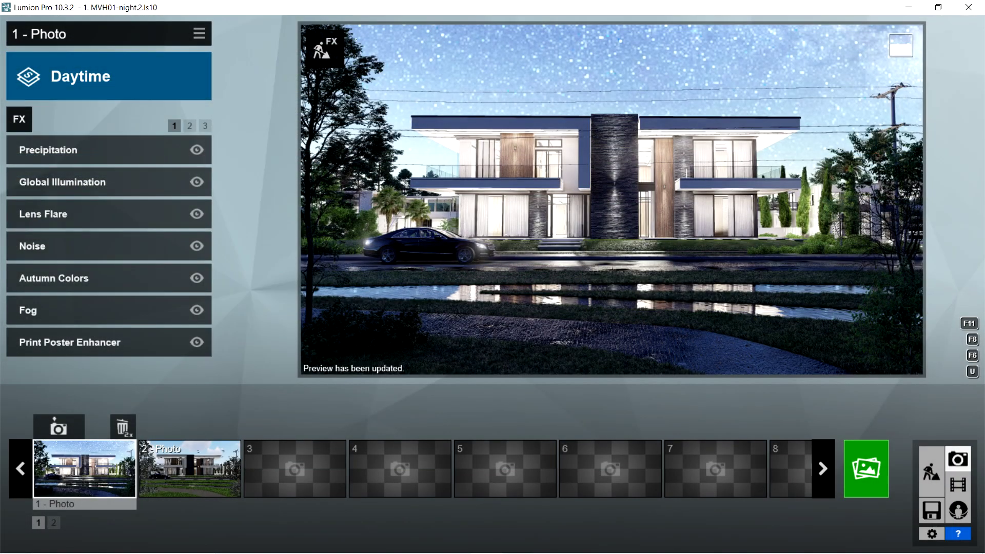
left_click(190, 126)
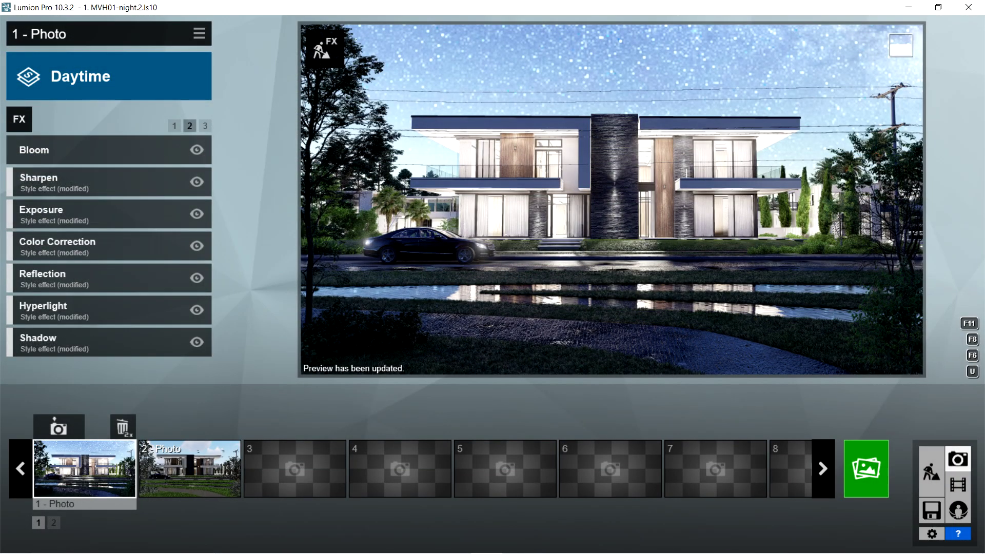
left_click(205, 126)
left_click(175, 125)
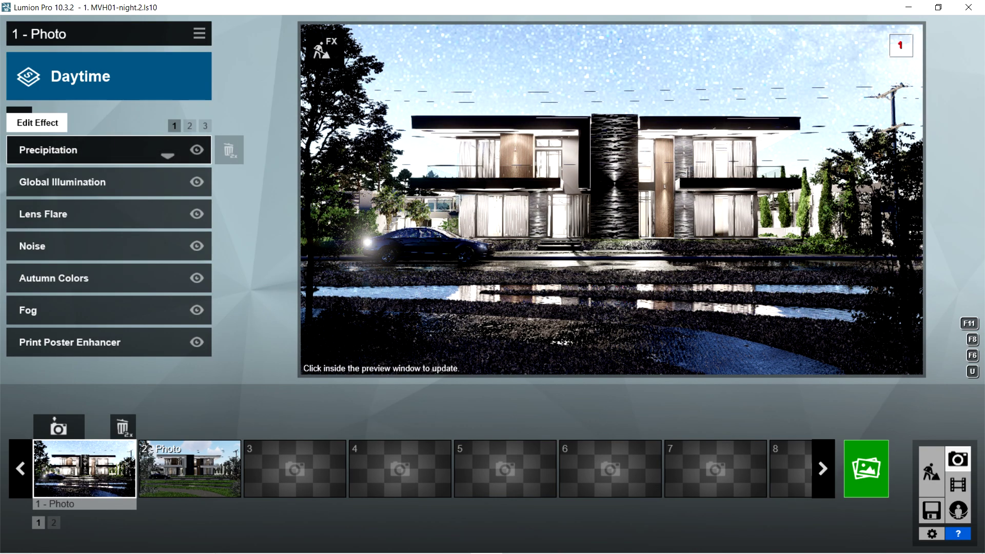
left_click(48, 150)
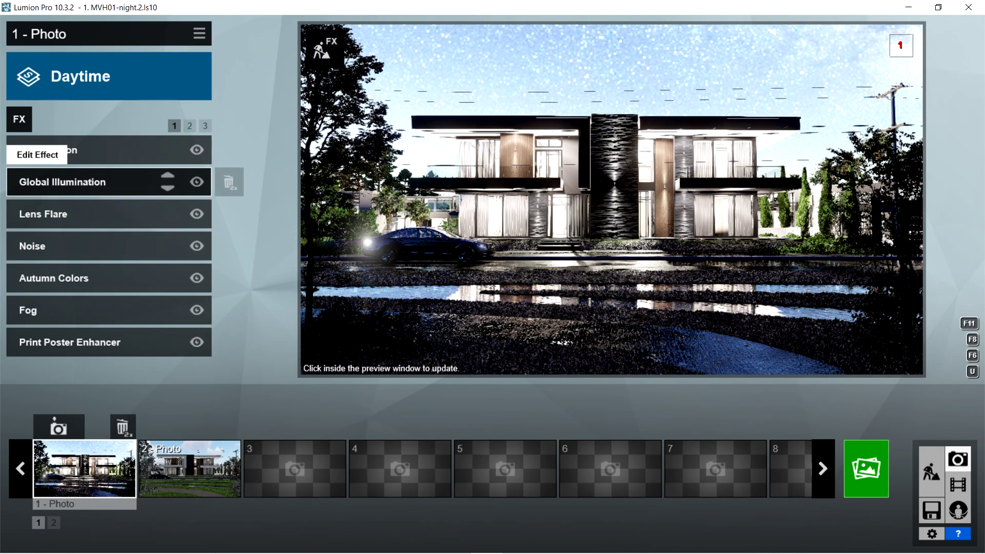
left_click(41, 182)
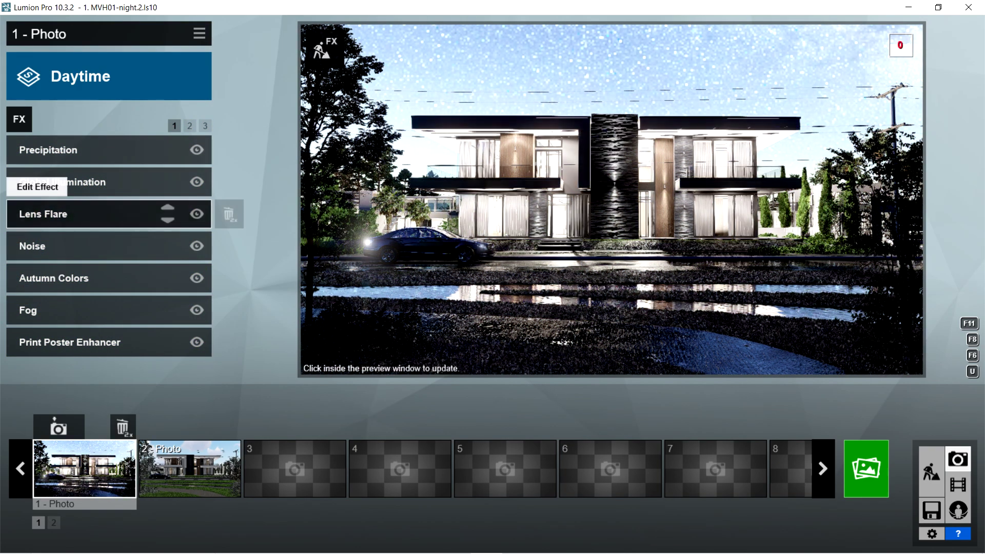
left_click(41, 214)
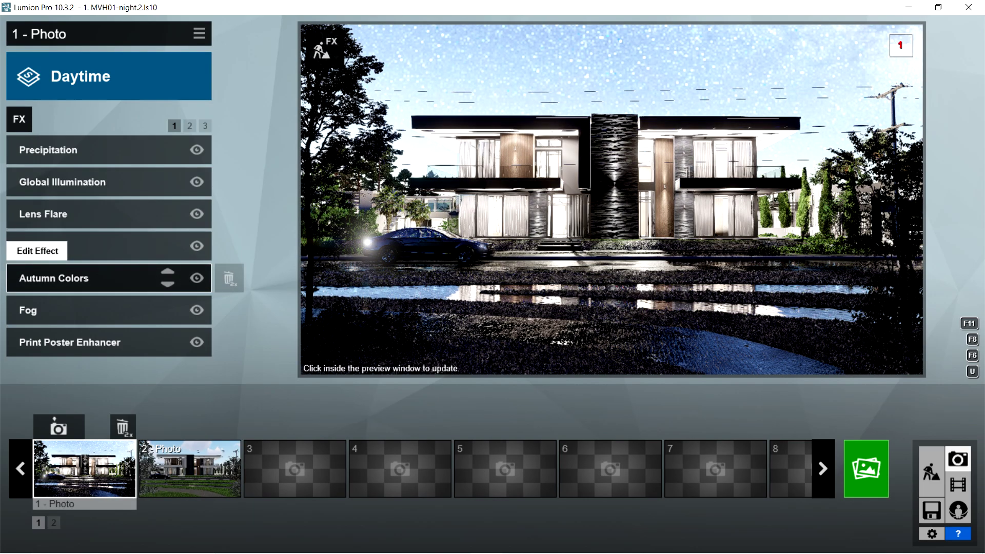
left_click(54, 277)
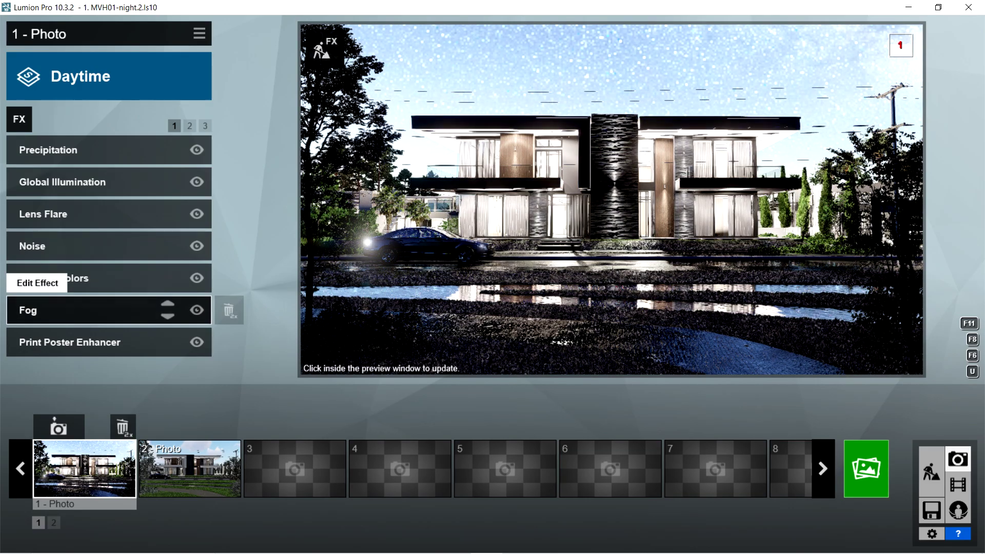
left_click(28, 310)
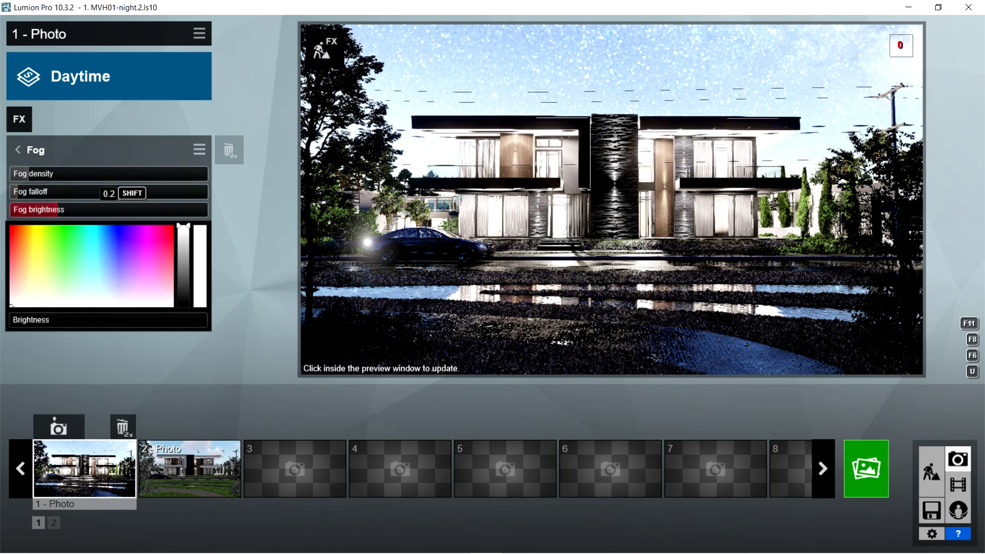
left_click(18, 150)
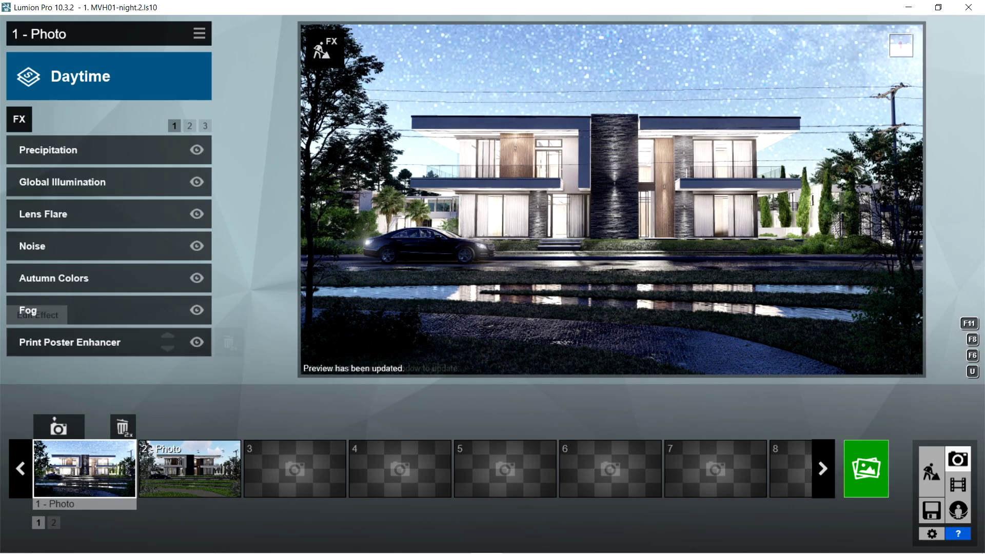
left_click(70, 343)
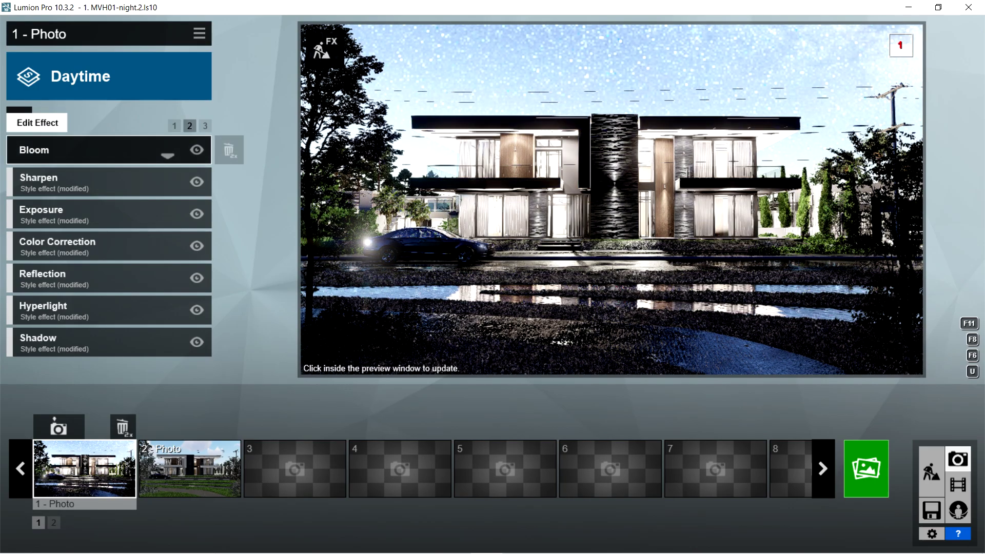
Examine the Bloom, Sharpen, Exposure, Color Correction, Reflection, Hyperlight and Shadow effect settings of photo 1, including its reflection planes
left_click(52, 150)
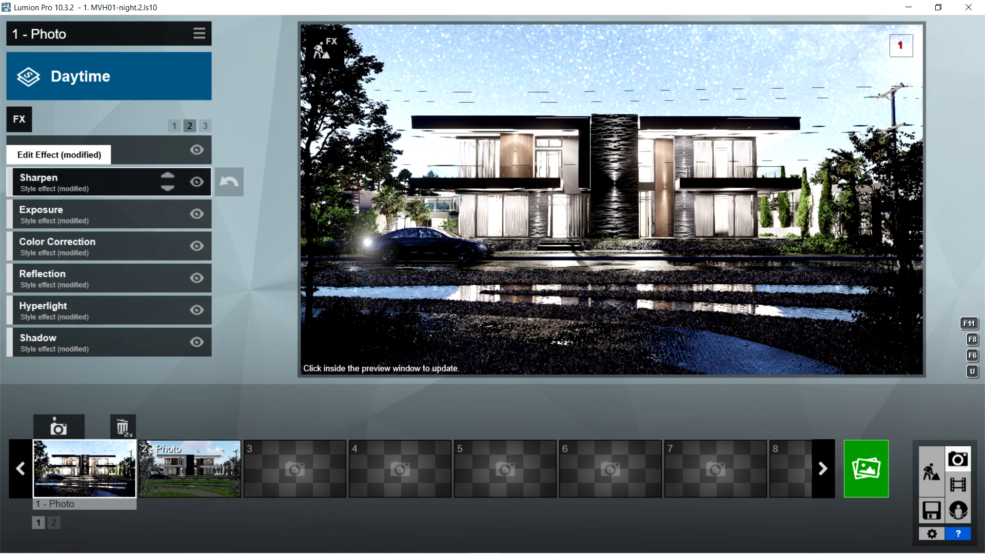
left_click(51, 182)
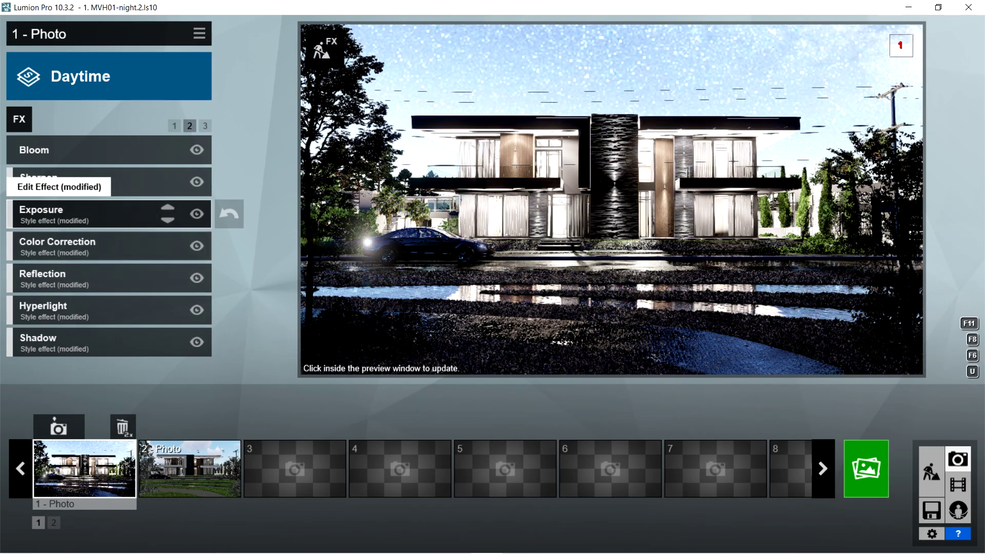
left_click(56, 211)
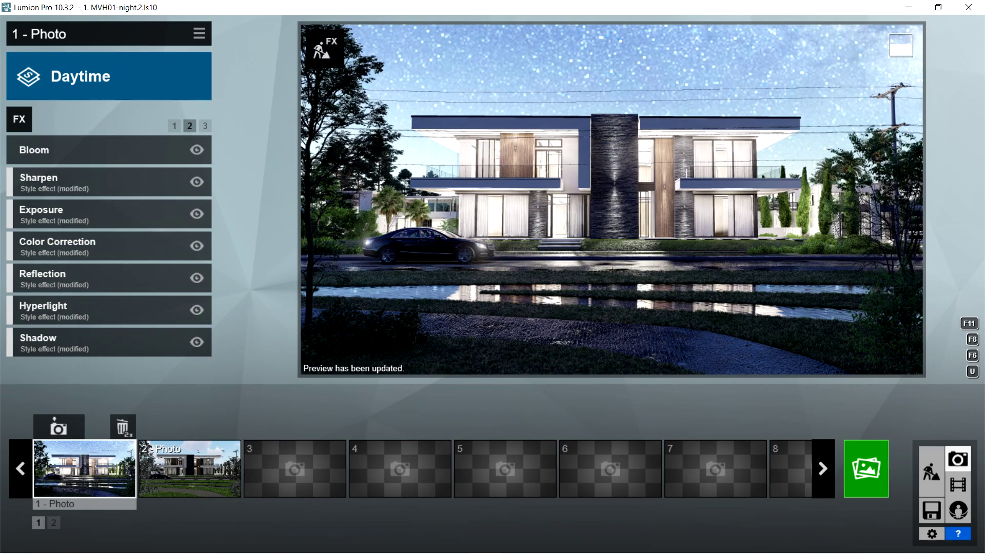
left_click(57, 244)
left_click(57, 277)
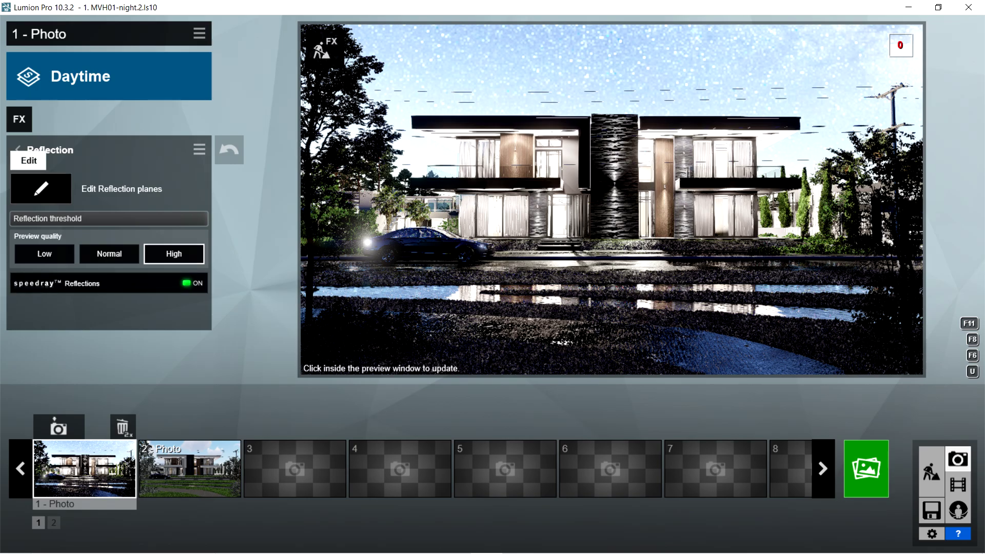
left_click(41, 189)
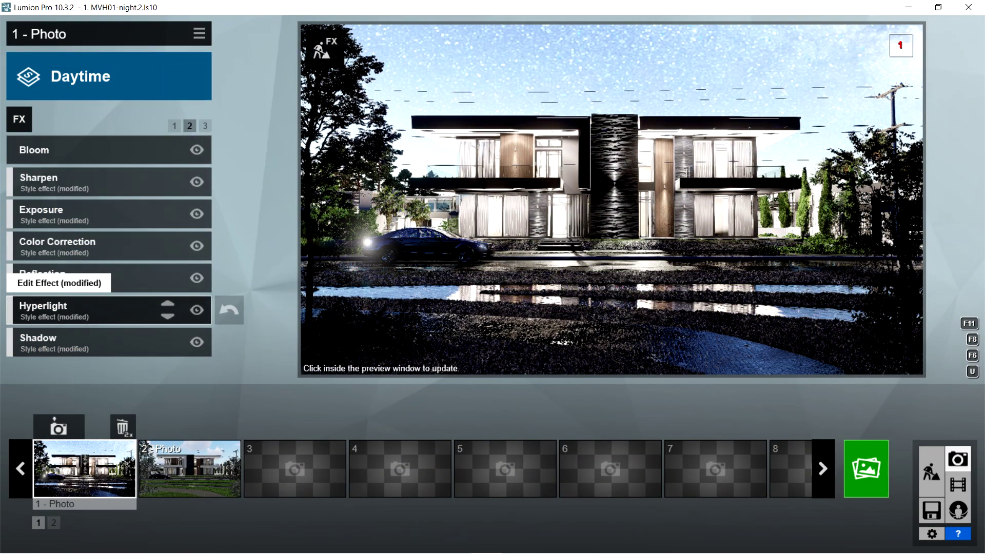
left_click(56, 307)
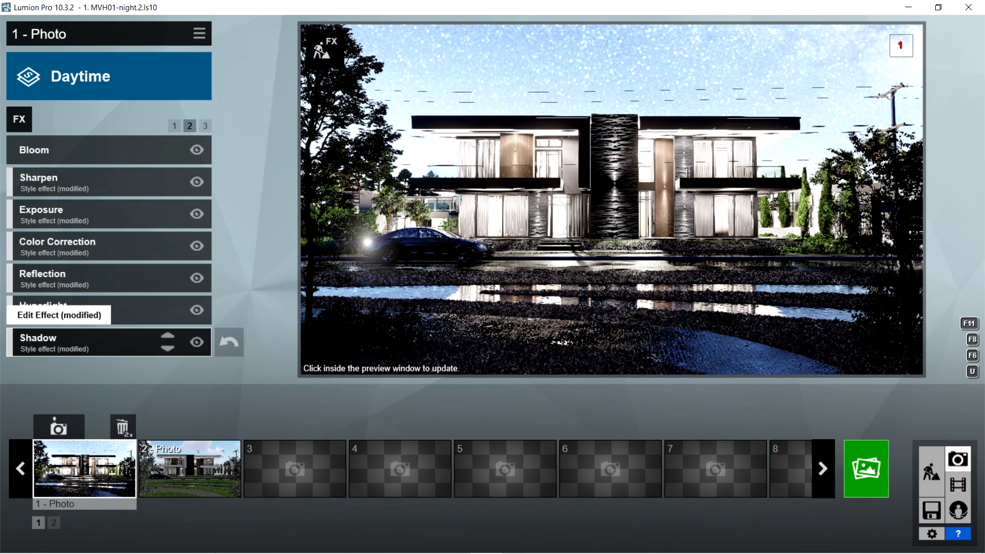
left_click(57, 339)
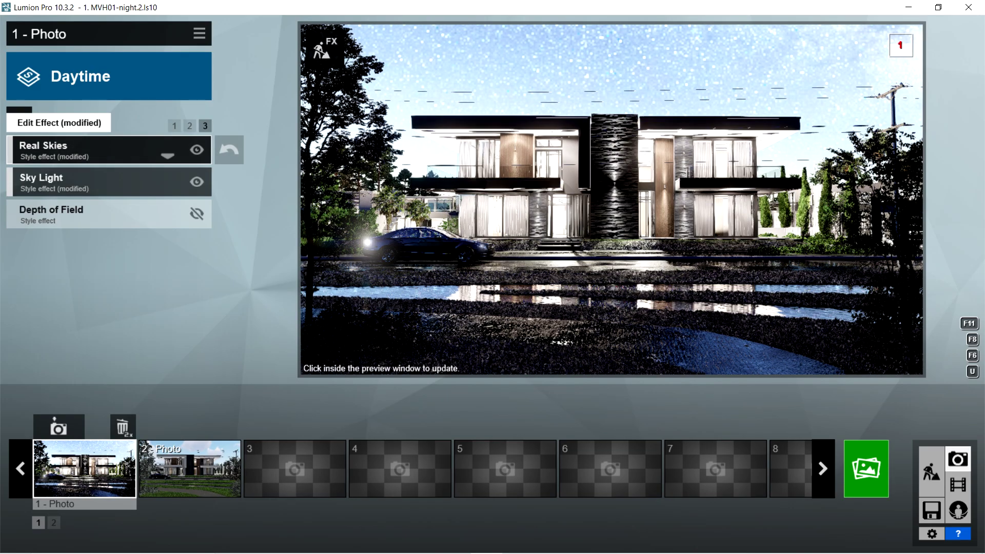
Examine the Real Skies and Sky Light effect settings of photo 1, including the chosen sky
left_click(76, 149)
left_click(52, 189)
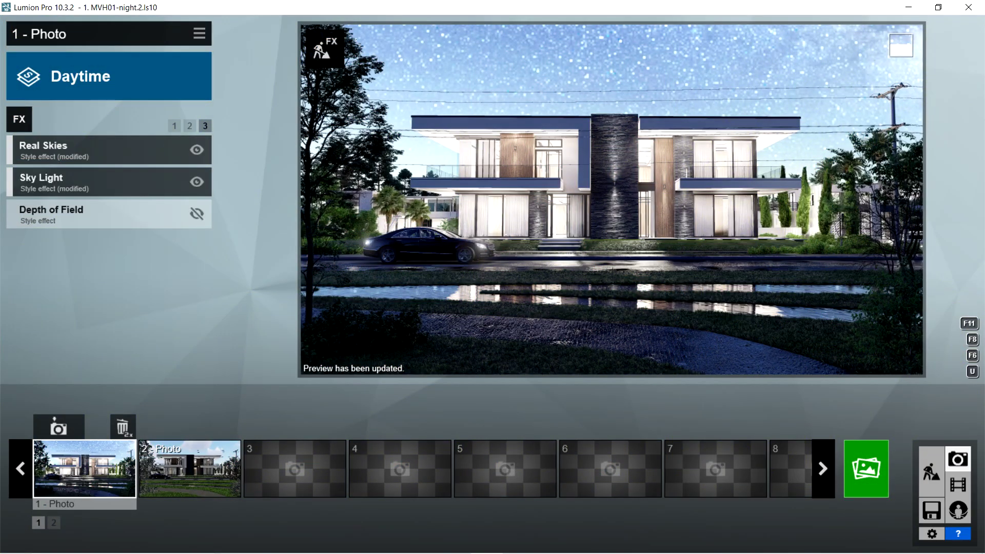
left_click(102, 178)
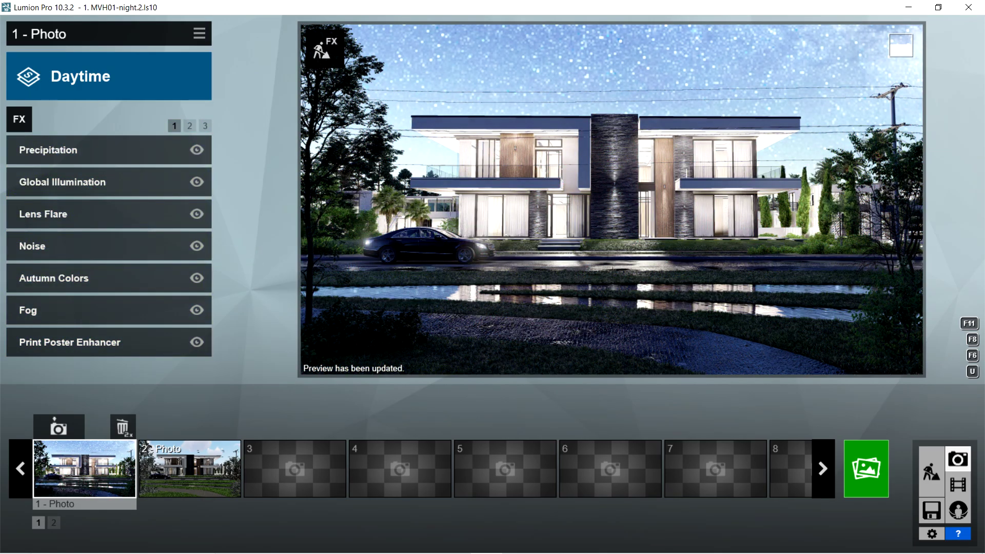
Look over all three pages of photo 1's effect stack and start rendering the photo
left_click(190, 126)
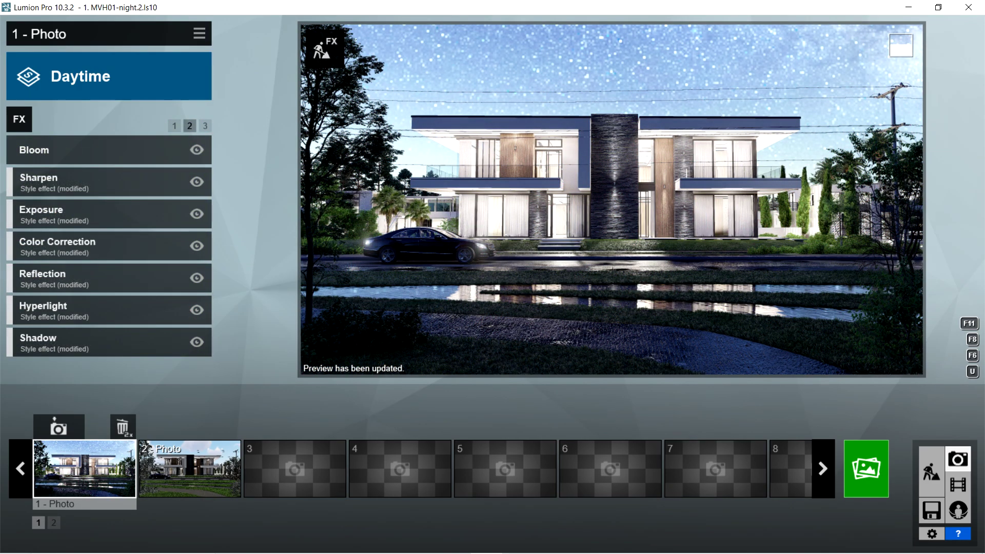
left_click(205, 126)
left_click(174, 126)
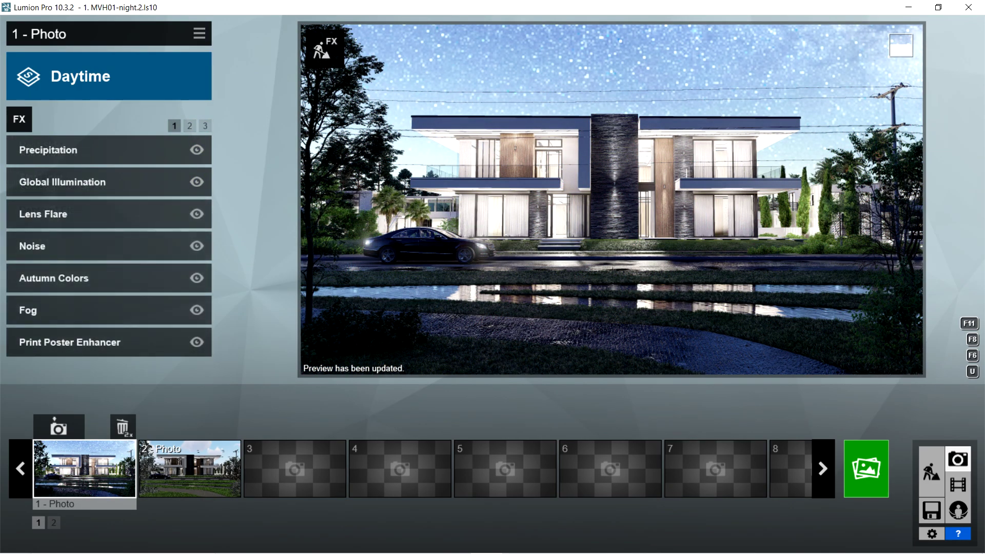
left_click(866, 469)
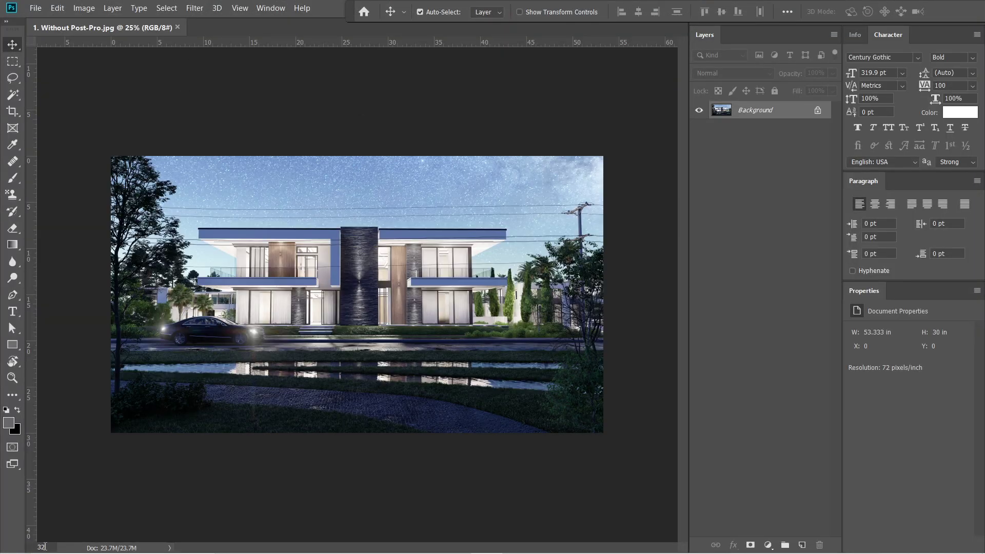
Switch to Photoshop, view 1. Without Post-Pro.jpg at 32% and convert its background into an editable layer named Layer 0
key("Return")
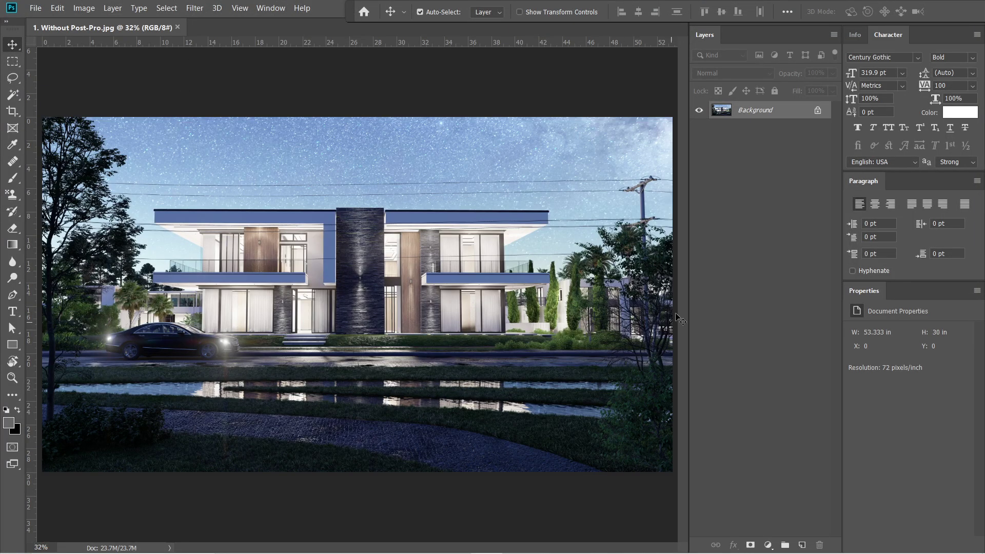
double_click(756, 111)
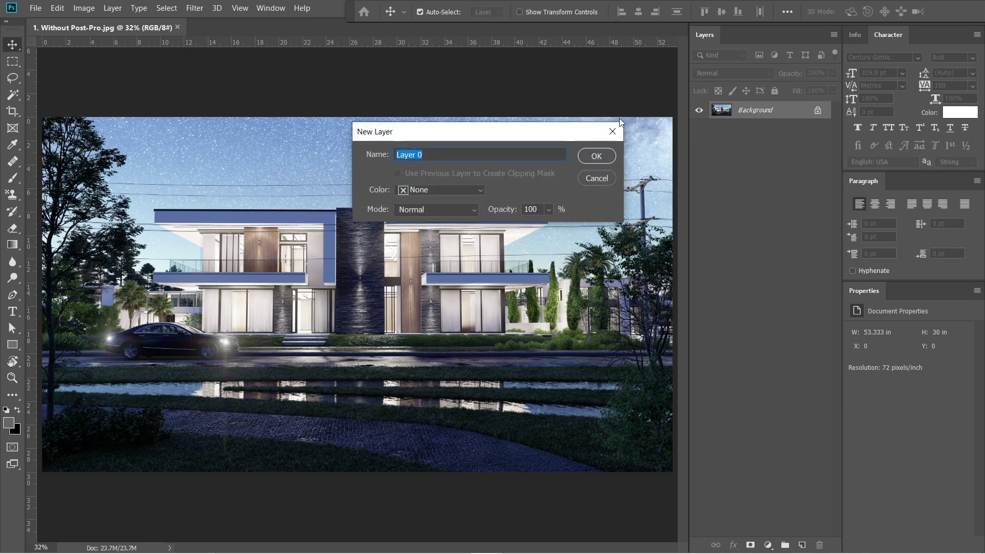
left_click(596, 156)
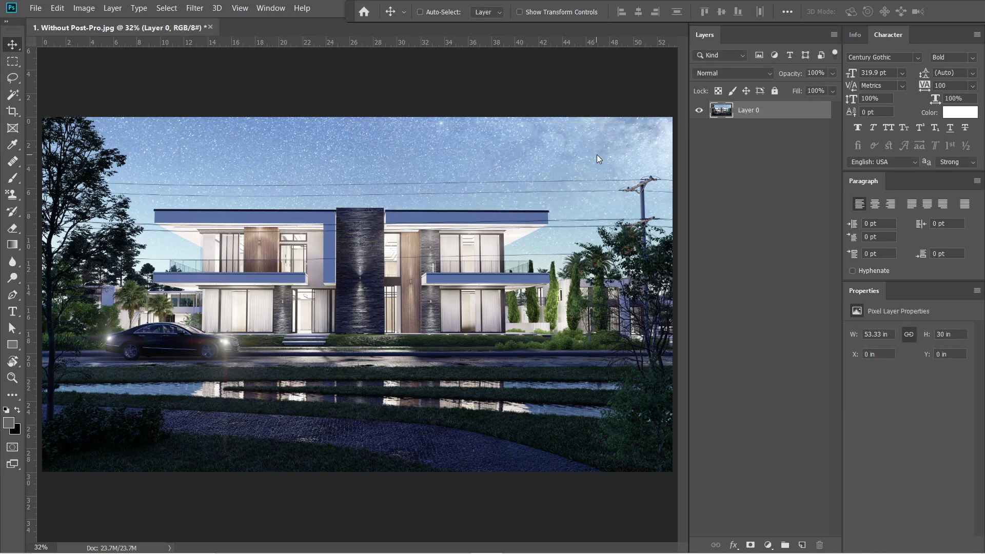
In the Camera Raw filter, set Saturation +10, Vibrance +10, Dehaze +21, Clarity +100 and Texture -90 for Layer 0
key("ctrl+shift+a")
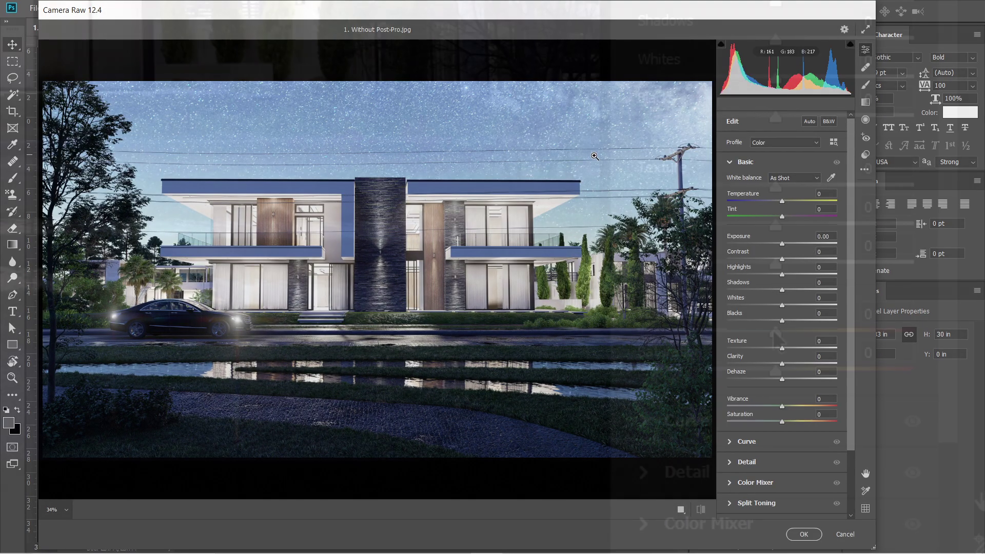
left_click_drag(782, 405, 785, 411)
left_click_drag(784, 348, 790, 383)
left_click_drag(775, 263, 806, 290)
left_click_drag(775, 225, 951, 248)
left_click_drag(775, 186, 649, 242)
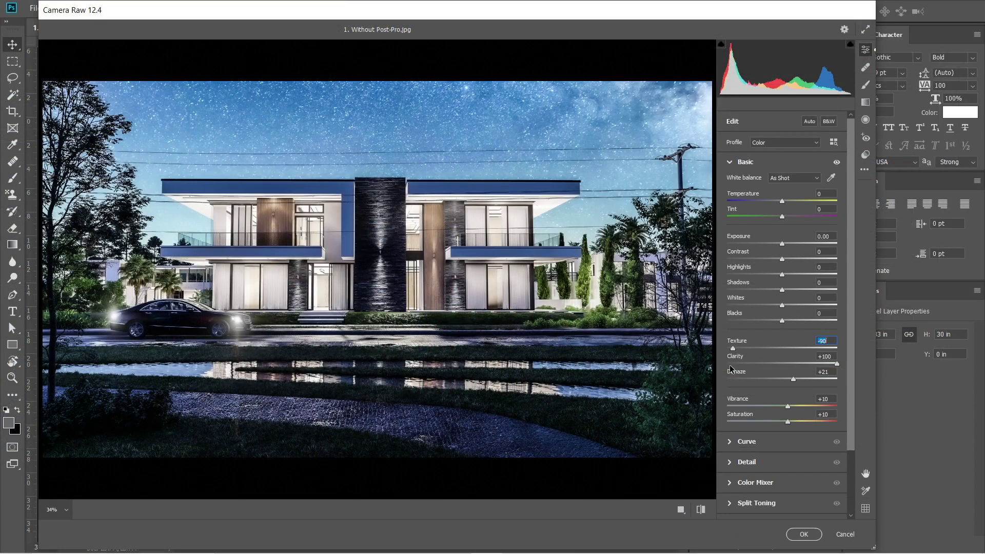
Set Blacks +64, Whites -14, Shadows +70, Highlights -5, Contrast -6, Exposure +0.10 and Temperature +10, and apply the Camera Raw filter
mouse_move(782, 320)
left_mouse_down()
mouse_move(817, 329)
mouse_move(774, 307)
left_mouse_up()
left_click_drag(782, 290, 782, 244)
left_click_drag(782, 245, 783, 245)
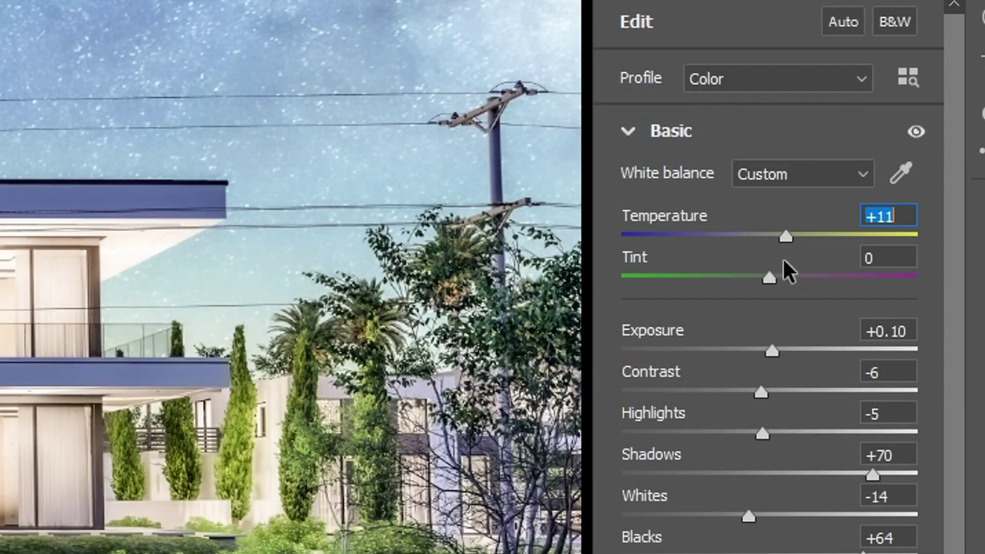
key("Down")
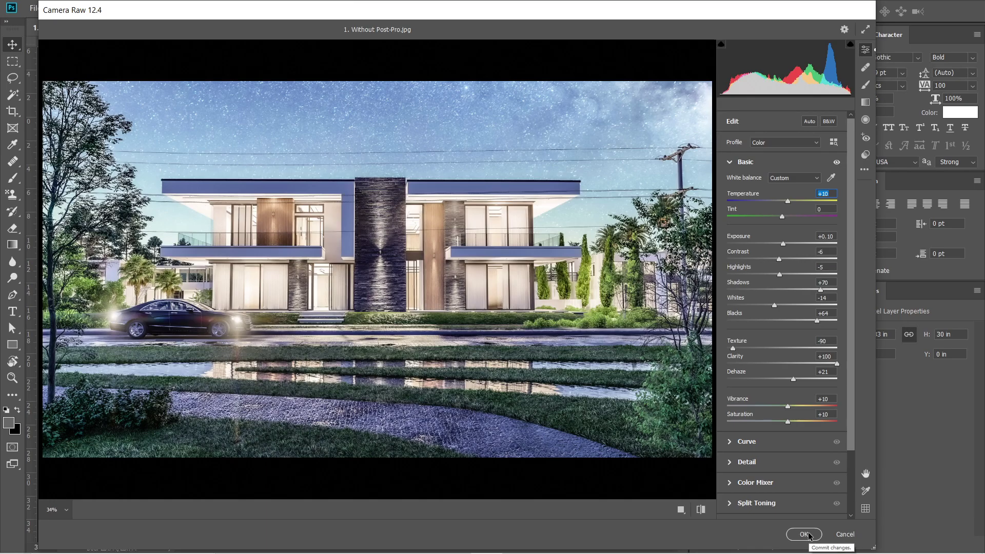
left_click(808, 534)
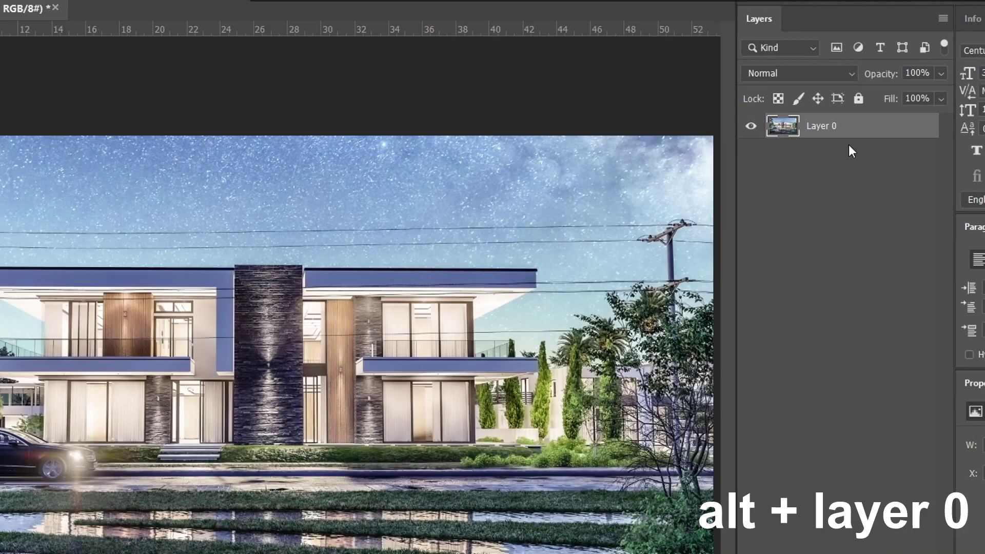
Duplicate Layer 0 and blend the copy in Soft Light mode at 35% opacity
mouse_move(848, 134)
left_mouse_down("alt")
mouse_move(851, 160)
mouse_move(837, 130)
mouse_move(844, 115)
left_mouse_up("alt")
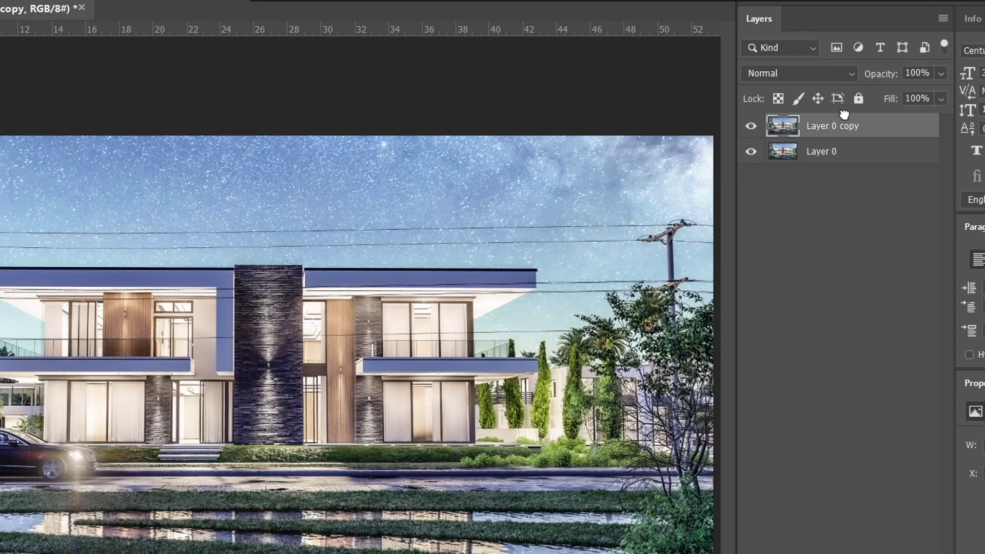
left_click(803, 78)
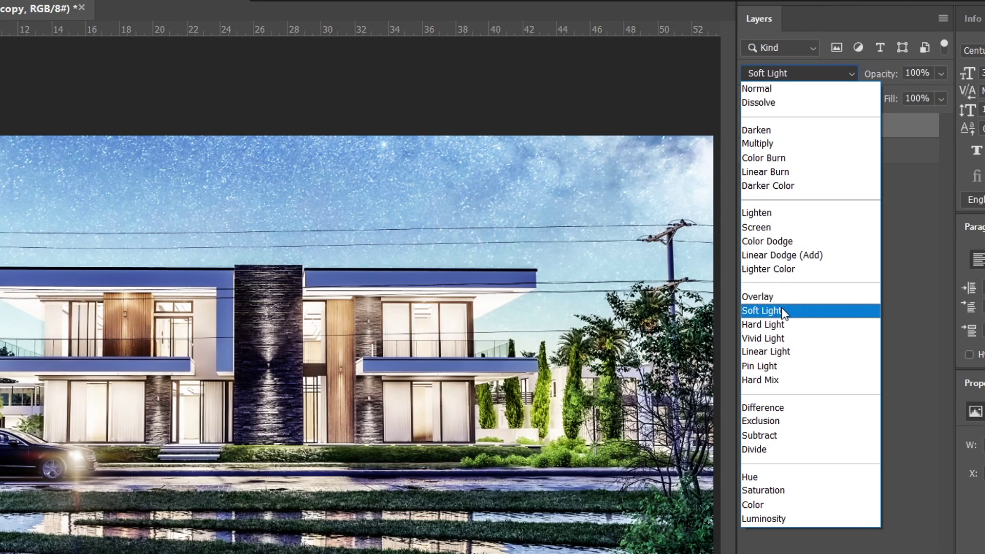
left_click(780, 307)
left_click_drag(941, 73, 886, 112)
Apply a Gaussian Blur with a 5.0 pixel radius to Layer 0 copy
left_click(197, 11)
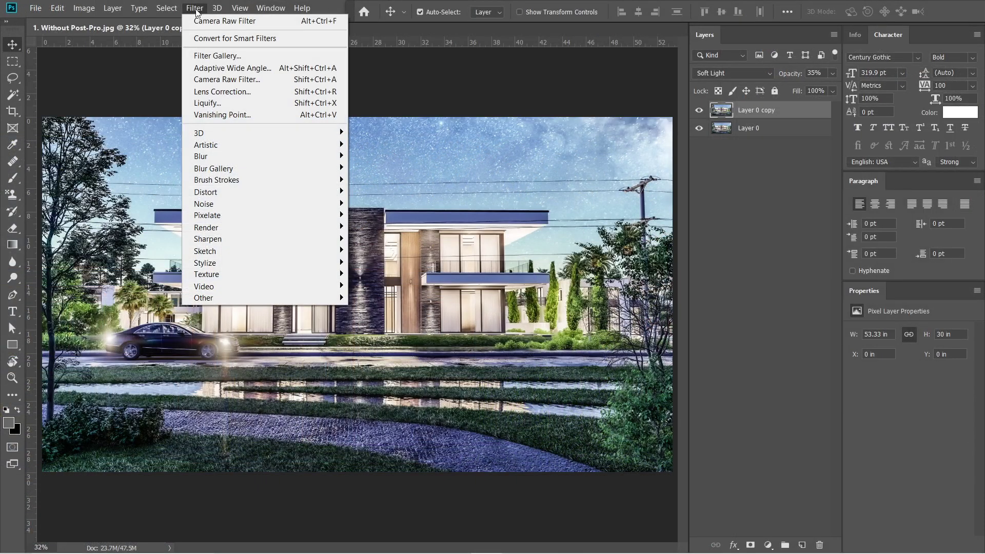
mouse_move(240, 162)
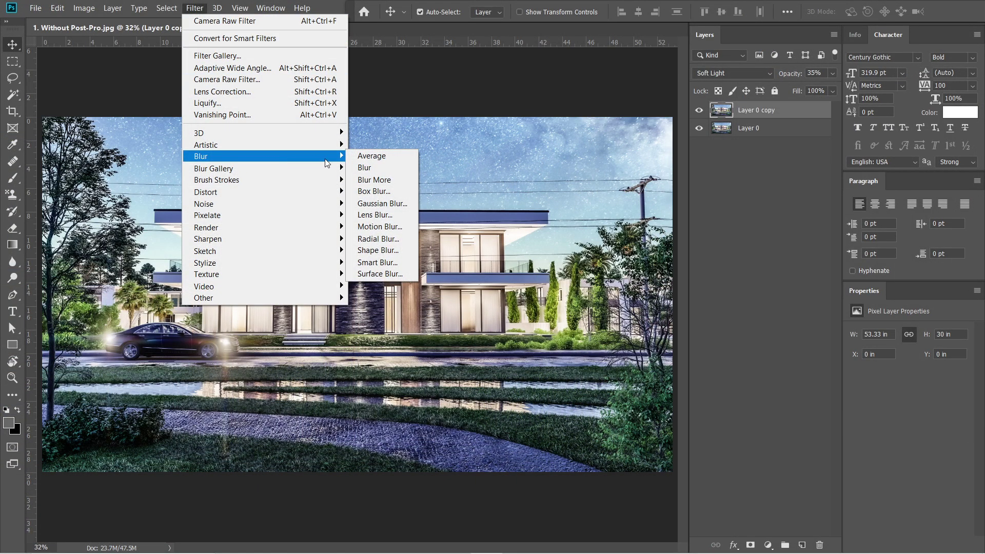
left_click(389, 203)
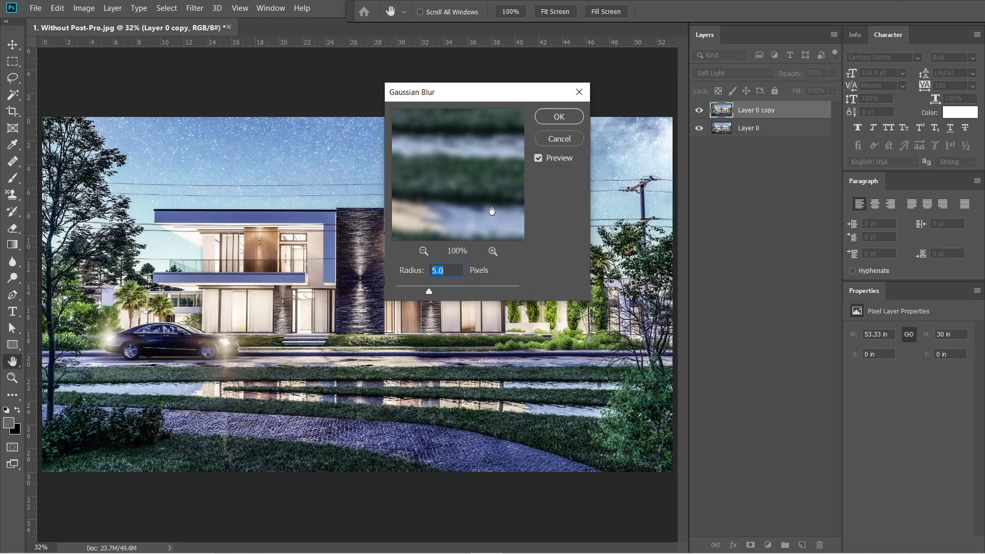
left_click(558, 118)
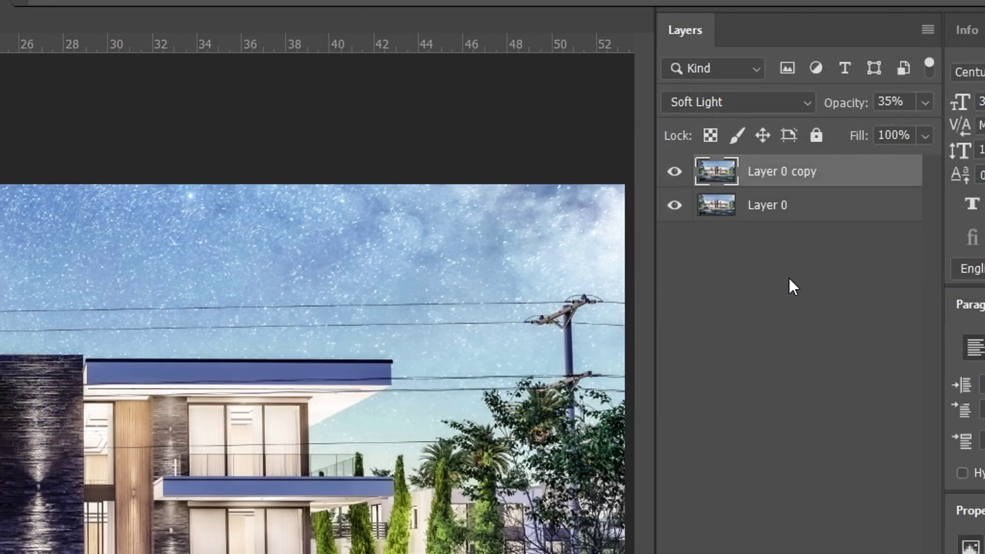
Stamp the visible layers into a desaturated new top layer, blended in Overlay mode at 25% opacity
key("ctrl+shift+alt+e")
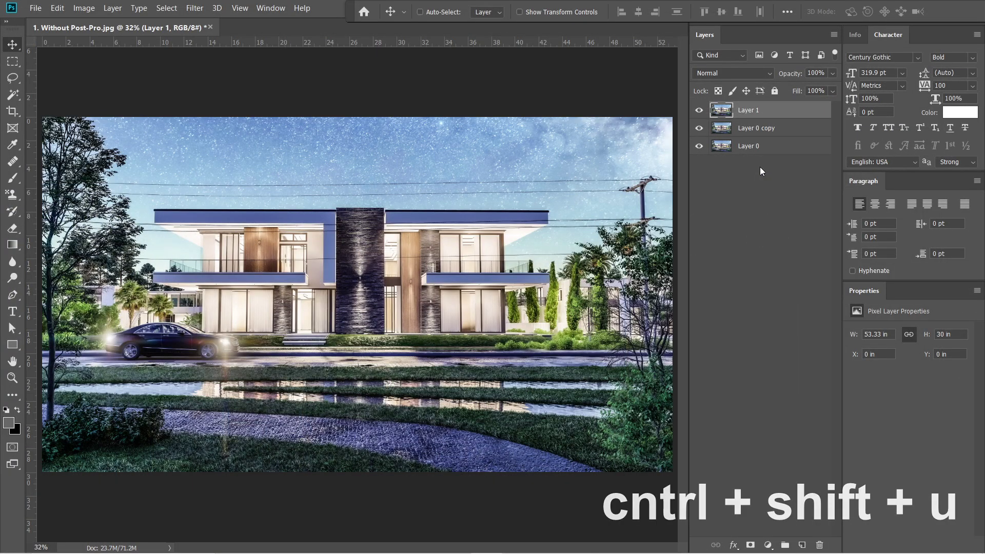
key("ctrl+shift+u")
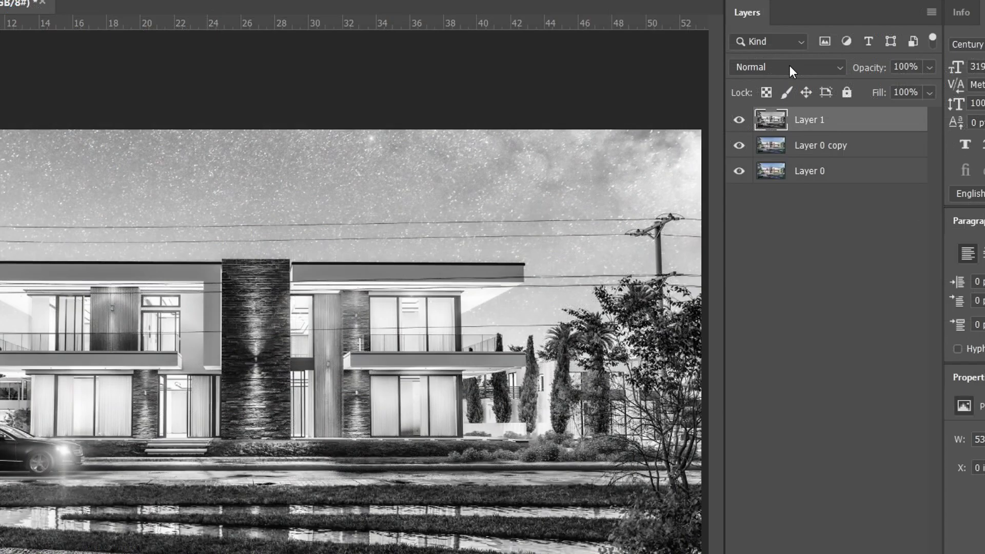
left_click(737, 73)
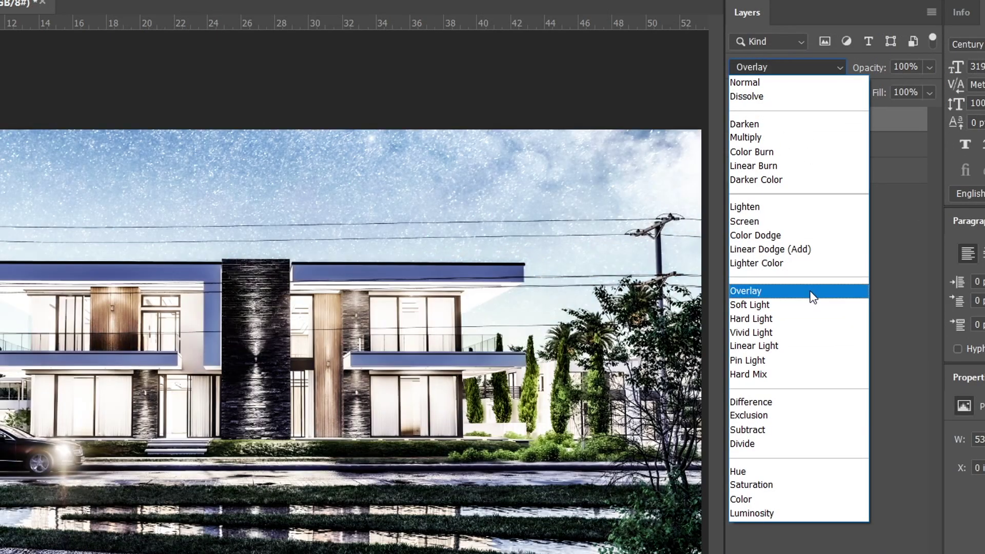
left_click(812, 290)
left_click_drag(929, 67, 867, 112)
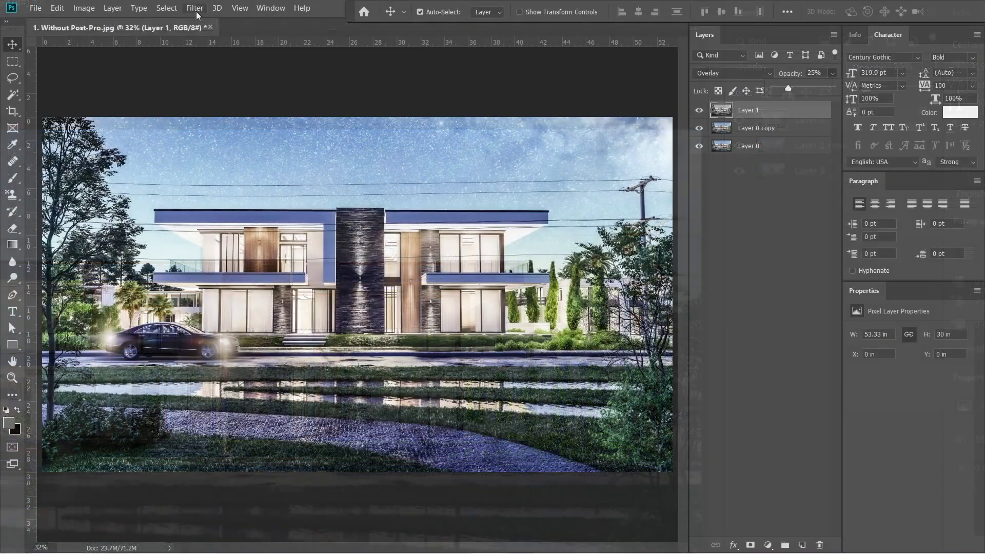
Apply a High Pass filter with a 10.0 pixel radius to Layer 1
left_click(194, 8)
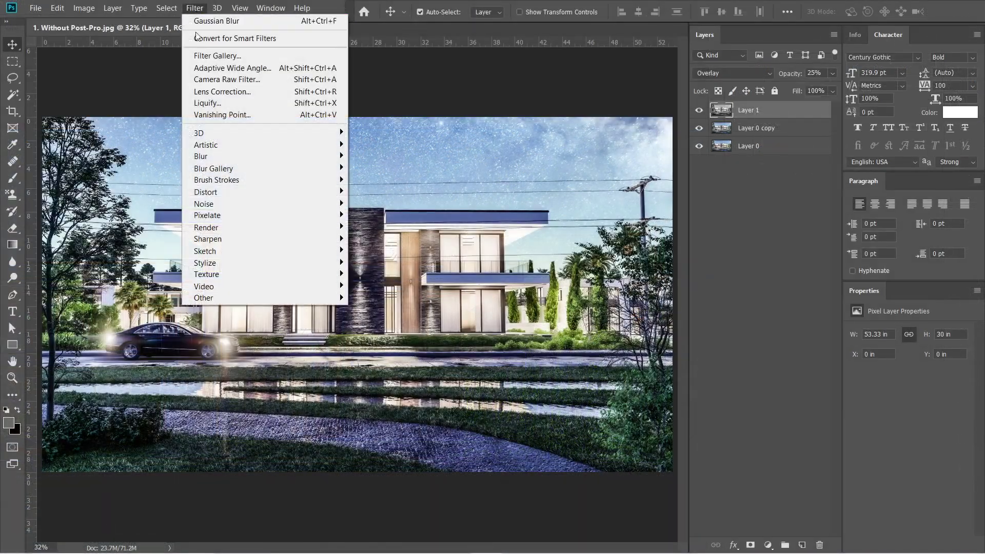
mouse_move(214, 299)
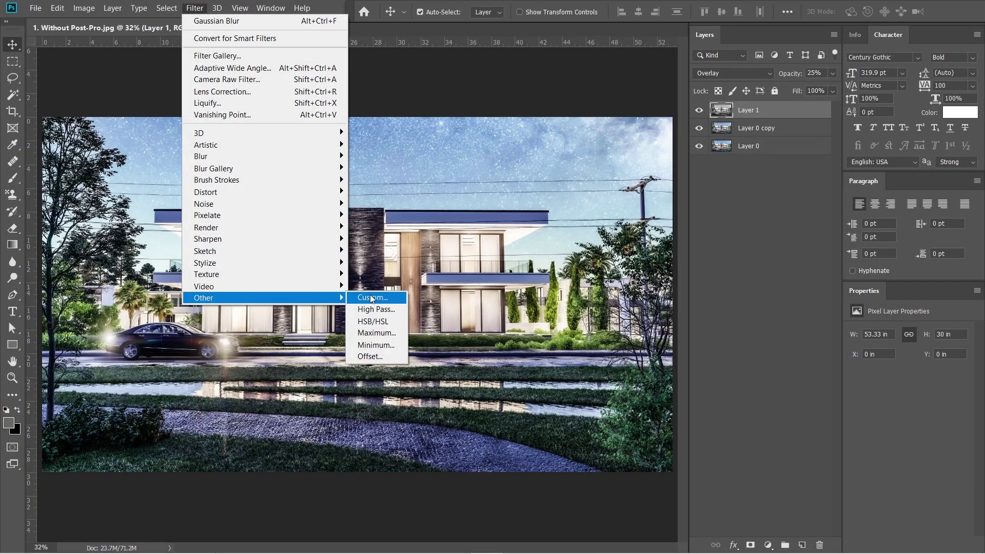
left_click(383, 309)
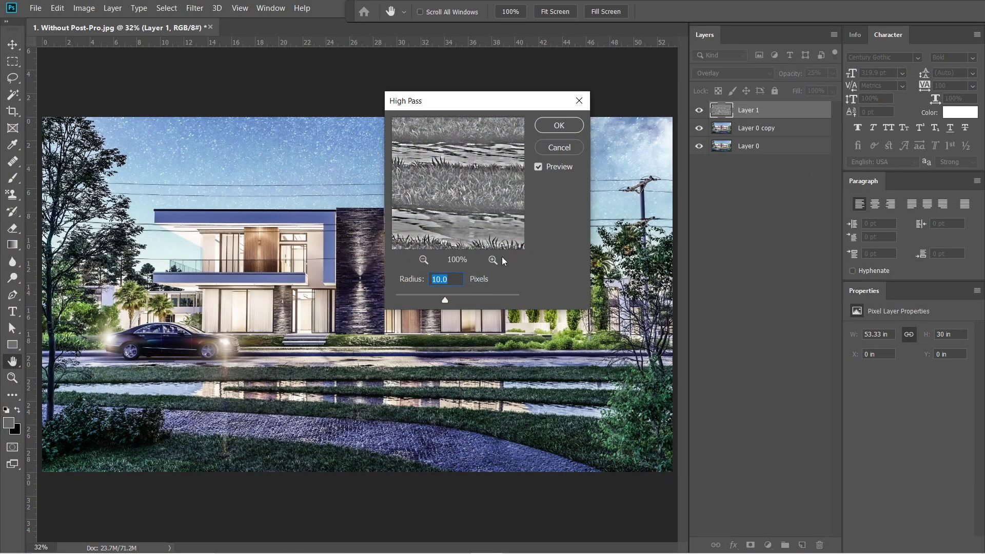
left_click(559, 126)
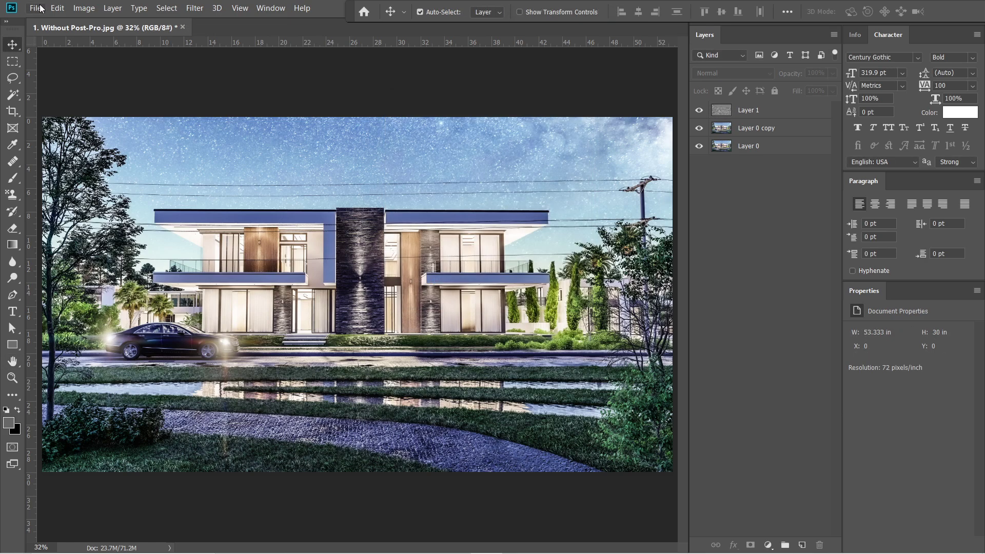
Save the edited image as a JPEG at Maximum quality 12 in Baseline Optimized format
left_click(36, 8)
left_click(76, 153)
left_click(380, 423)
left_click(128, 393)
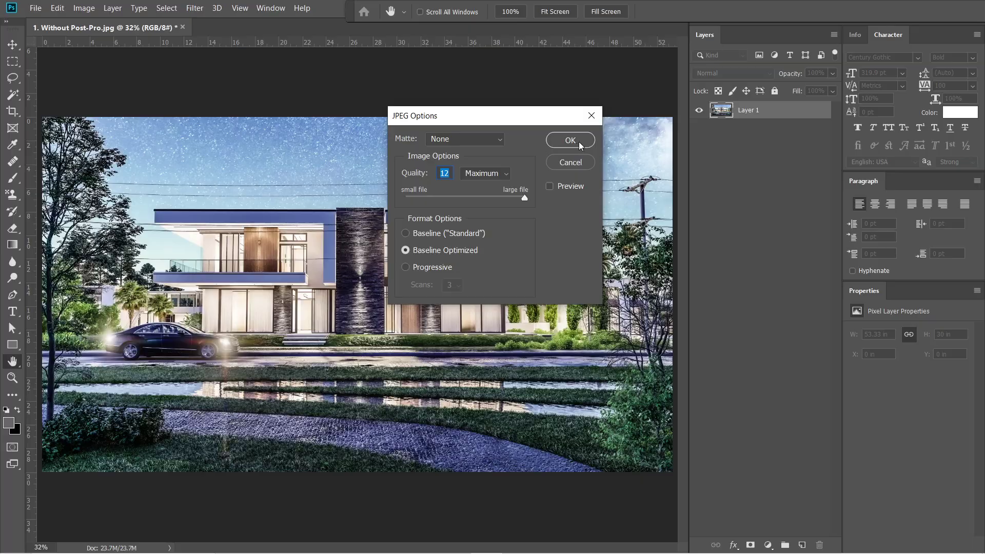
left_click(579, 141)
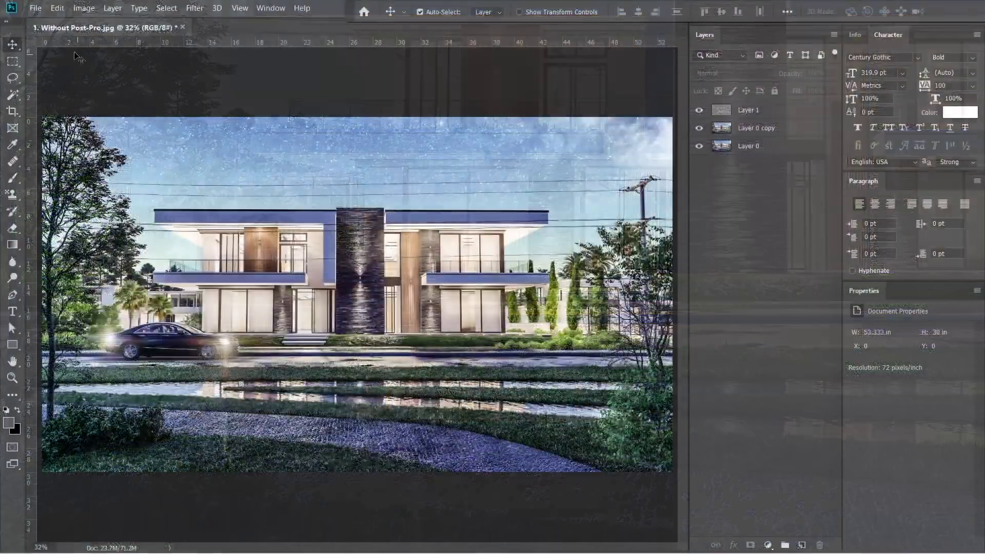
Open the file 1. With Post-Pro.1.jpg and convert its Background into a regular layer named Layer 0
left_click(35, 8)
left_click(49, 31)
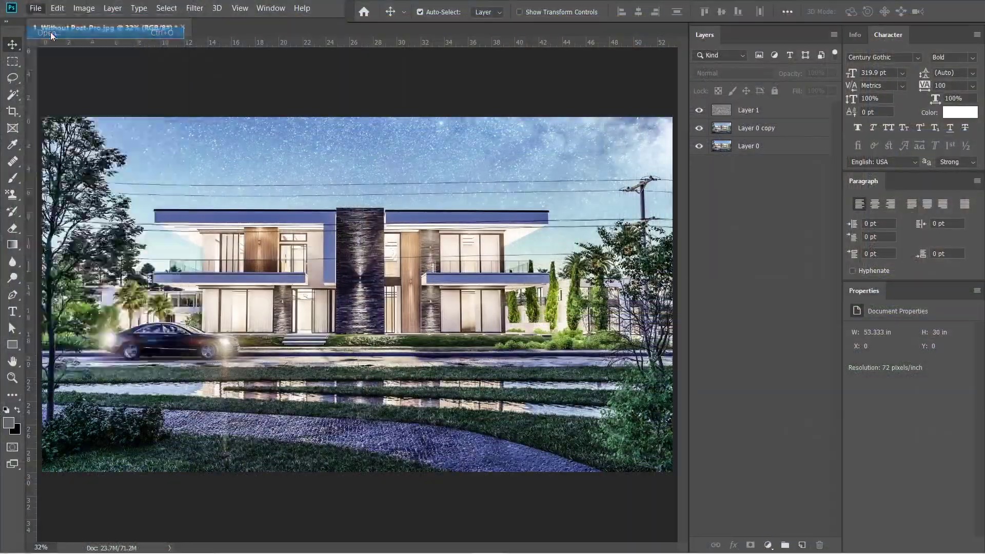
double_click(636, 187)
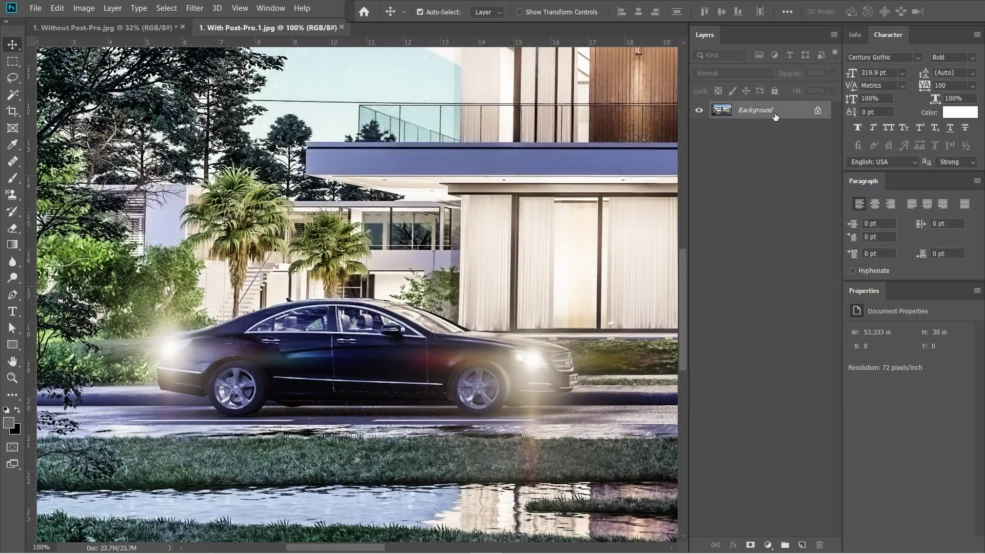
double_click(774, 114)
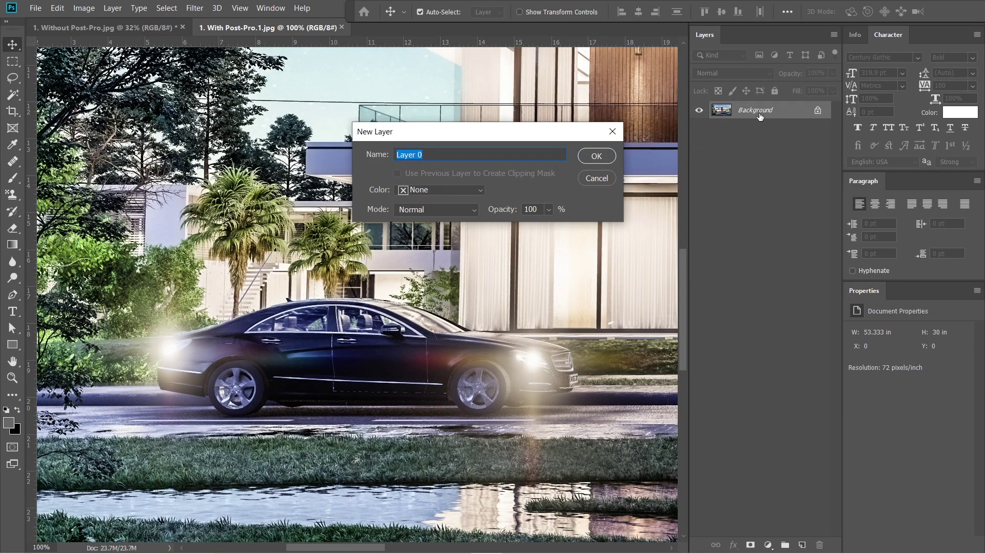
left_click(597, 156)
Trace a closed Pen tool path around the black car's outline, following its roof, rear, wheels, underside and front
key("ctrl+plus")
key("p")
key("BackSpace")
type("150")
key("Return")
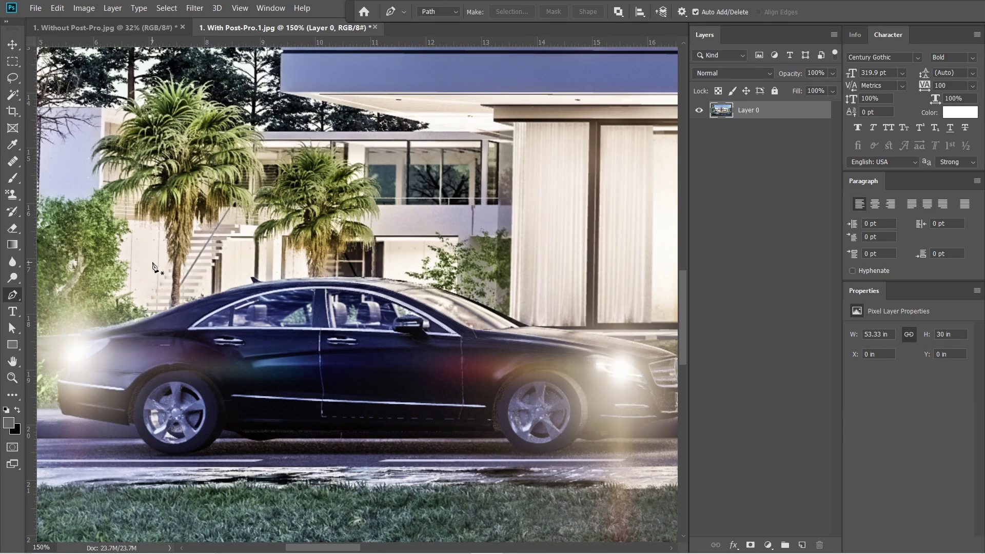
left_click(316, 276)
left_click(306, 276)
left_click(288, 277)
left_click(275, 279)
left_click(266, 280)
left_click(259, 279)
left_click(250, 277)
left_click(235, 286)
left_click(218, 291)
left_click(199, 298)
left_click(183, 304)
left_click(161, 310)
left_click(143, 317)
left_click(126, 321)
left_click(285, 384)
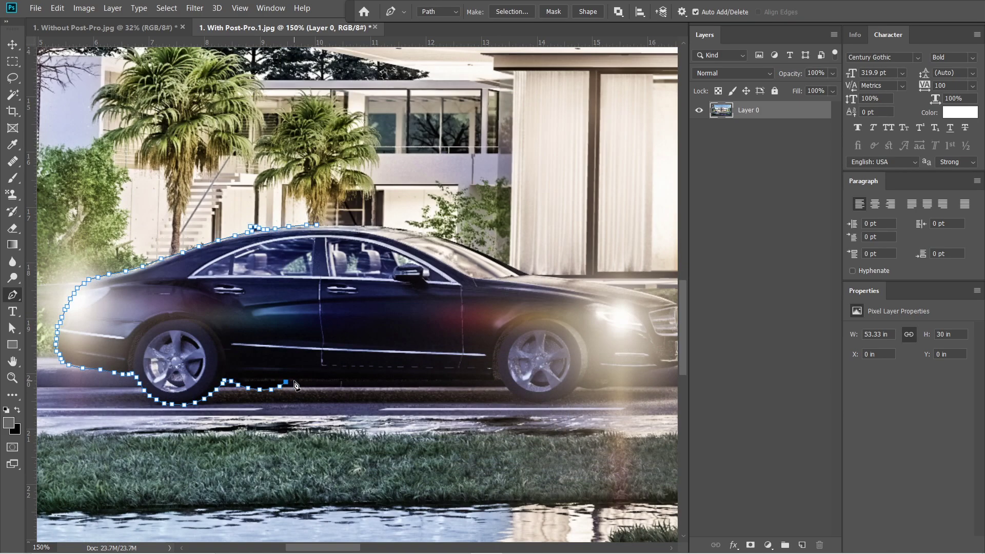
left_click(294, 380)
left_click(493, 380)
left_click(500, 383)
left_click(506, 386)
left_click(512, 392)
left_click(518, 398)
left_click(525, 401)
left_click(534, 404)
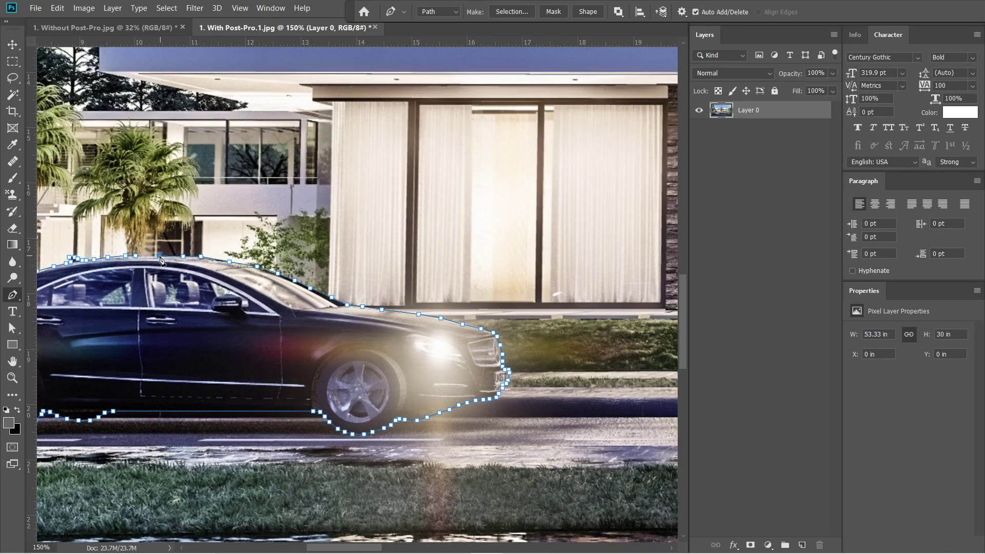
left_click_drag(344, 548, 314, 547)
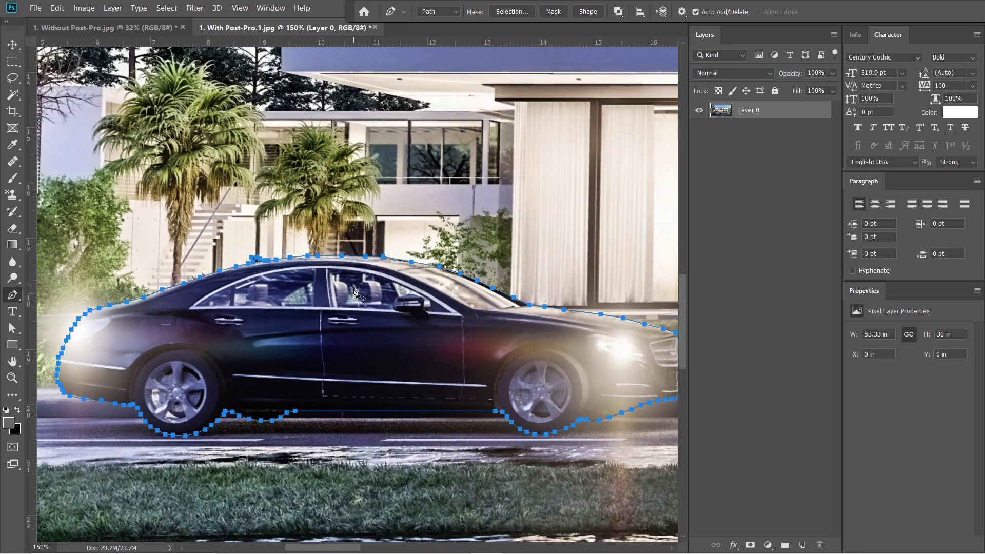
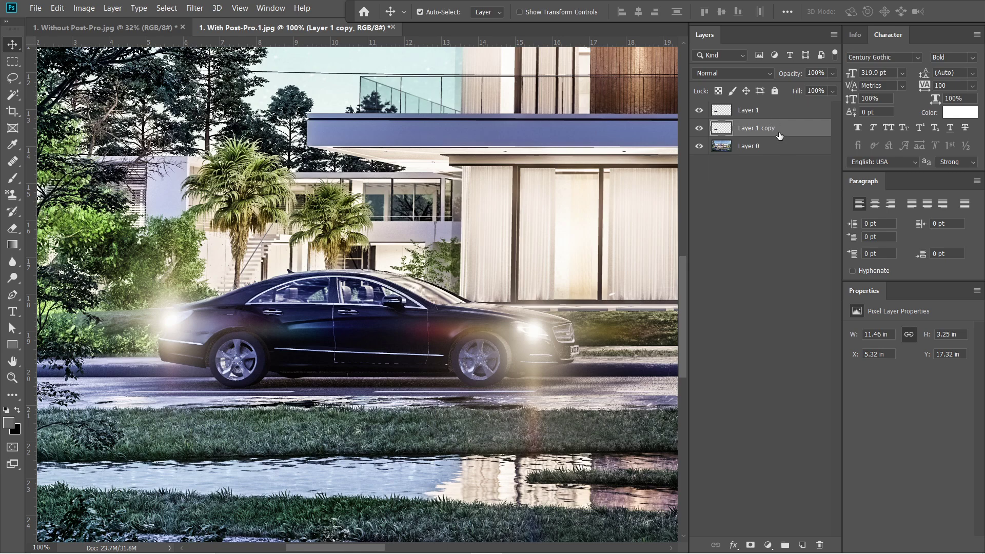
Apply a Motion Blur filter to Layer 1 with an angle of 1° and a distance of 25 pixels
left_click(759, 113)
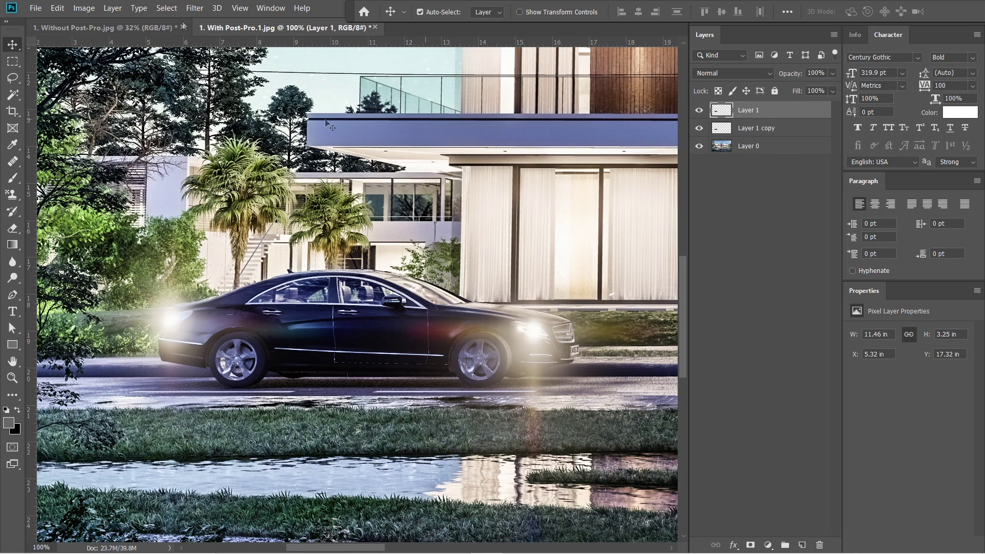
left_click(194, 8)
mouse_move(224, 155)
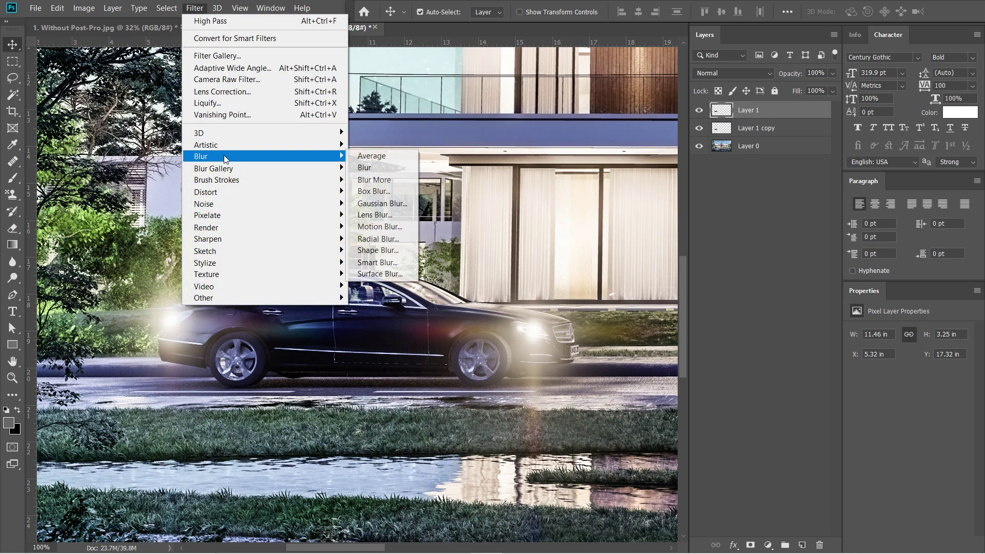
left_click(379, 226)
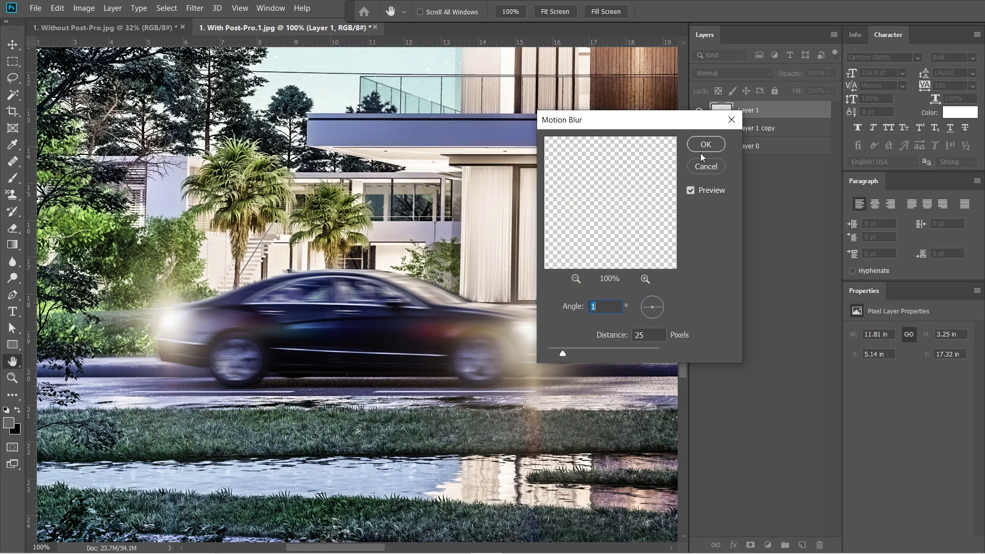
left_click(705, 145)
Shift the blurred car on Layer 1 slightly toward its rear, to X 4.86 in, and lower the layer's opacity to 30%
key("v")
left_click_drag(371, 342, 362, 341)
left_click(833, 73)
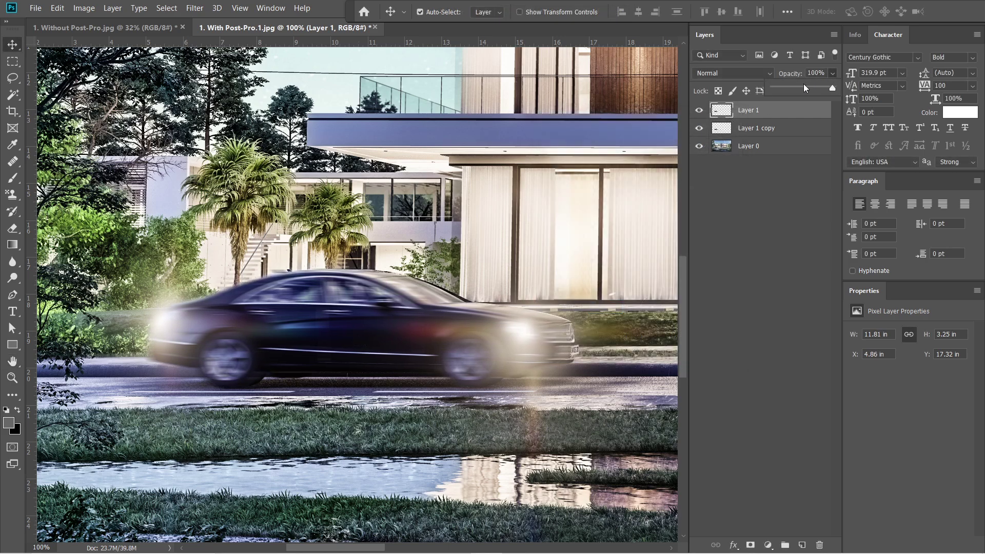
left_click(785, 87)
left_click_drag(793, 87, 792, 90)
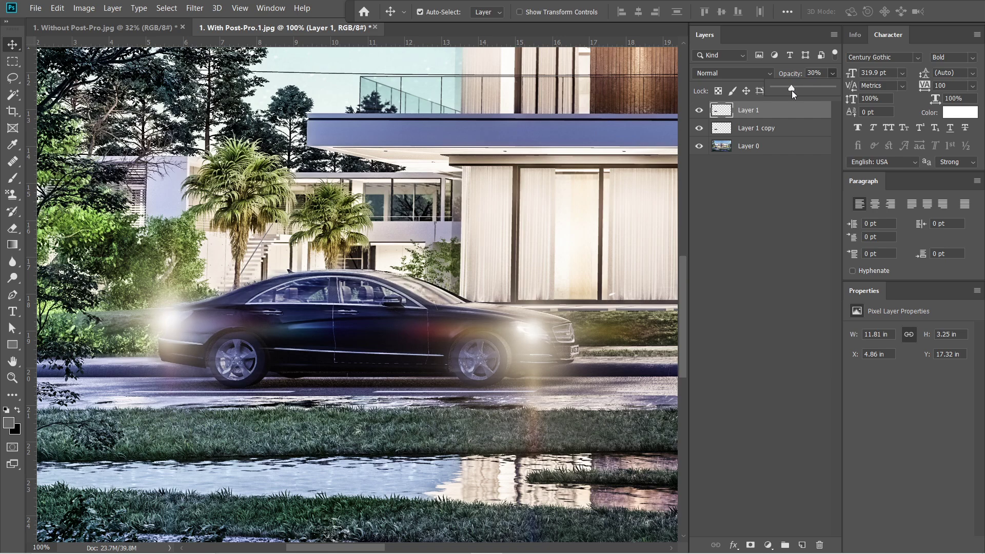
Lock all attributes of Layer 1
left_click(759, 127)
left_click(770, 112)
left_click(775, 91)
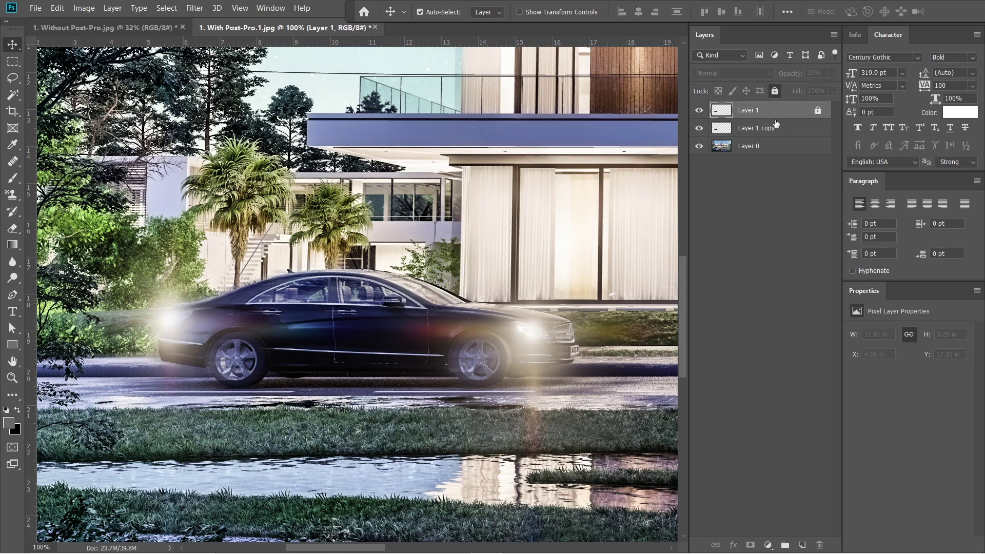
Nudge the car on Layer 1 copy horizontally toward its rear, to an X position of about 4.2 in
left_click(772, 129)
key("shift+Left")
key("shift+Left")
key("shift+Left")
key("shift+Left")
key("shift+Left")
key("shift+Left")
key("shift+Left")
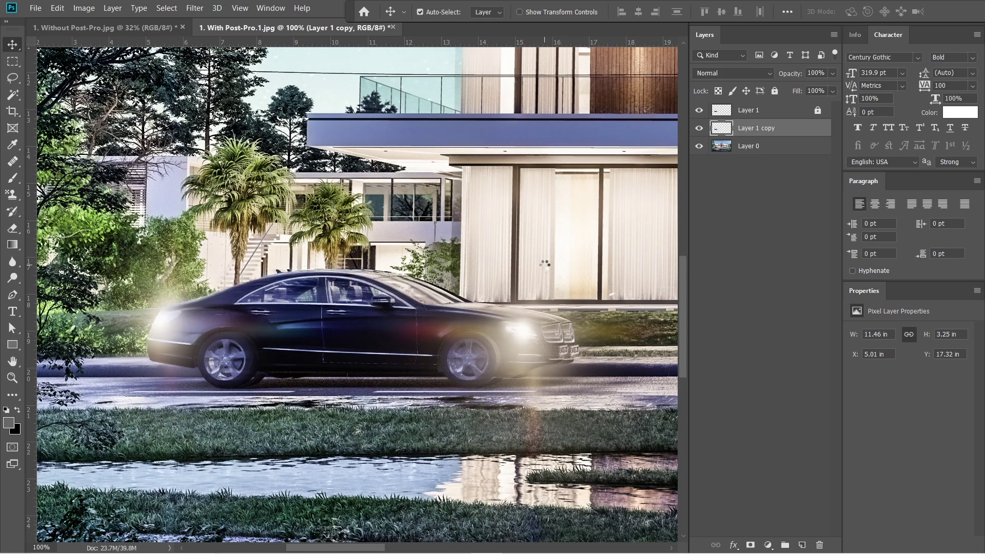
key("Left")
key("Left")
key("Left")
key("Left")
key("Left")
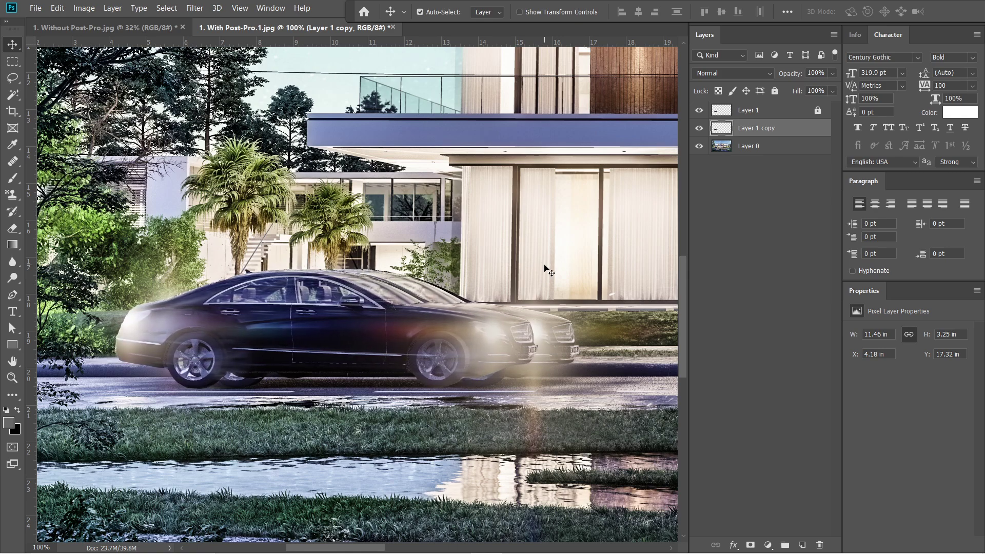
Apply Motion Blur to Layer 1 copy with a 1° angle and 60 pixel distance, and lower its opacity to 28%
left_click(194, 7)
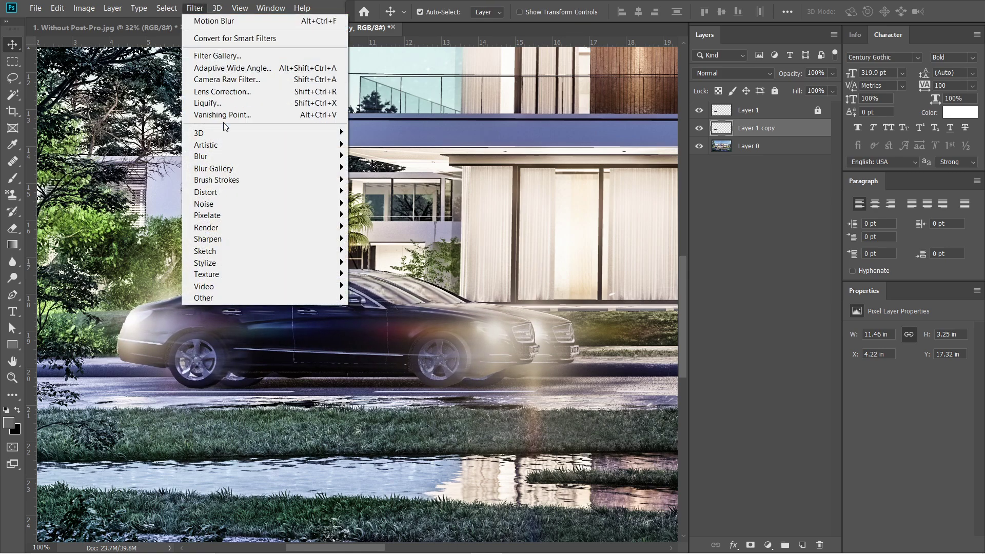
mouse_move(228, 157)
left_click(379, 227)
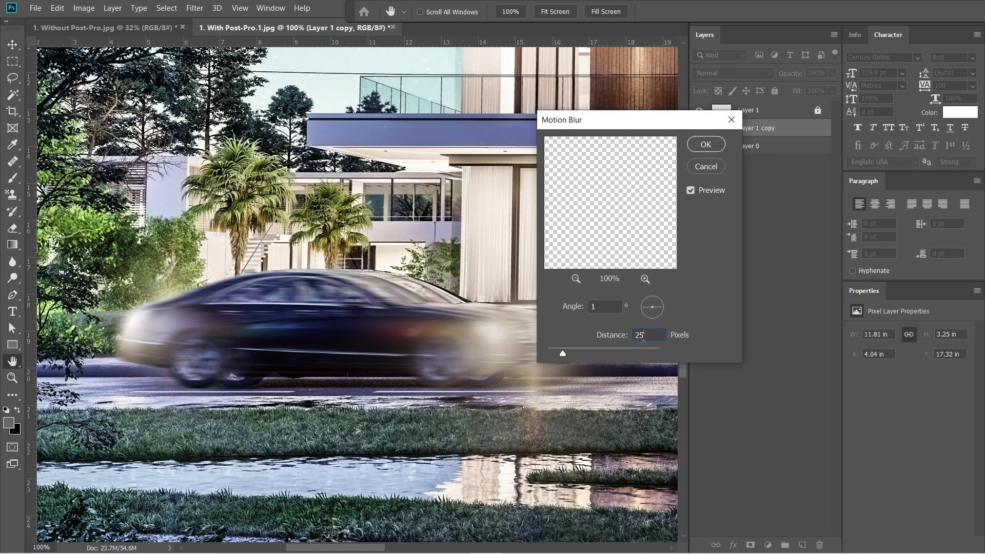
left_click_drag(643, 336, 622, 338)
type("60")
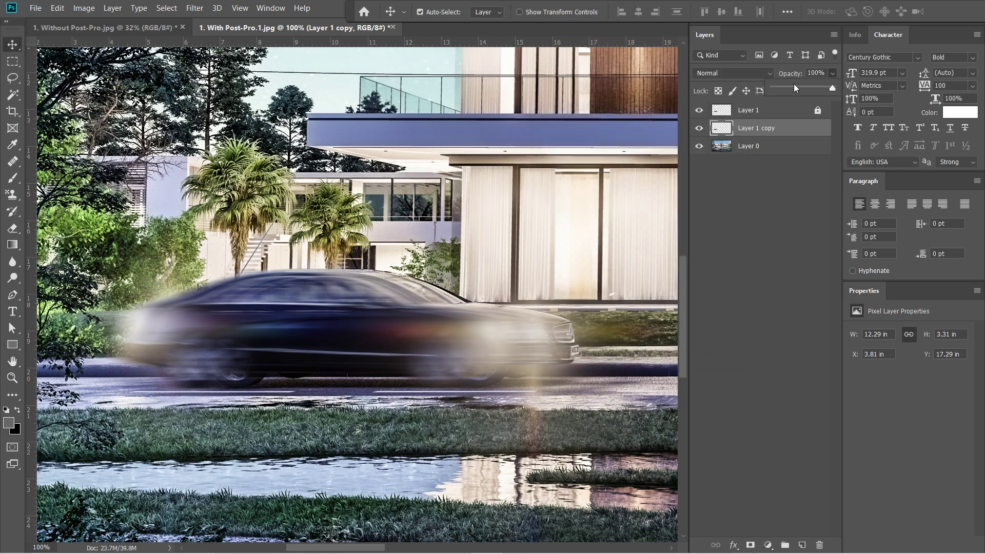
left_click_drag(793, 84, 791, 93)
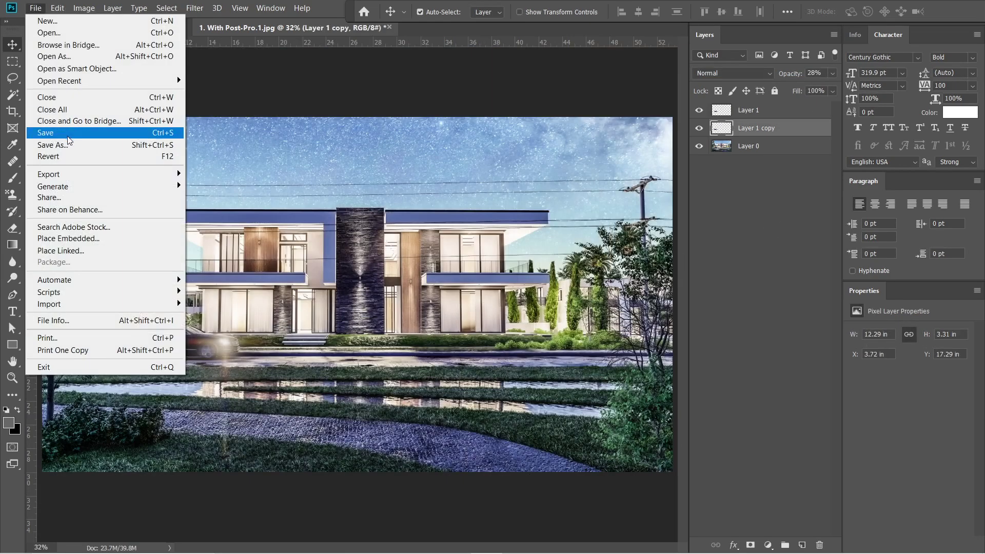
Save the motion-blurred image as a JPEG at Maximum quality 12 in Baseline Optimized format
left_click(51, 132)
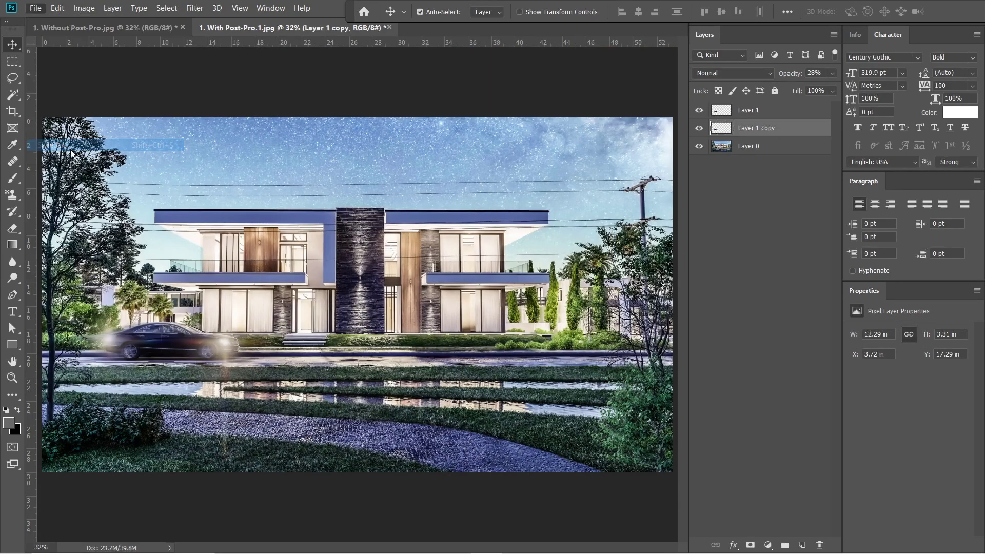
left_click(304, 423)
left_click(304, 287)
left_click(877, 533)
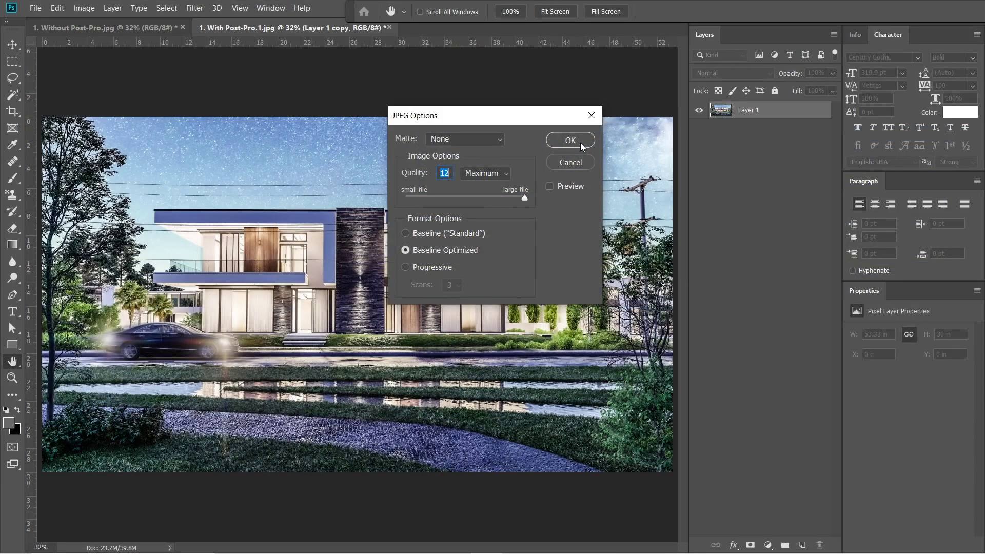
left_click(569, 141)
Toggle the visibility of Layer 1 and Layer 1 copy to compare each blur layer's effect on the car
left_click(698, 110)
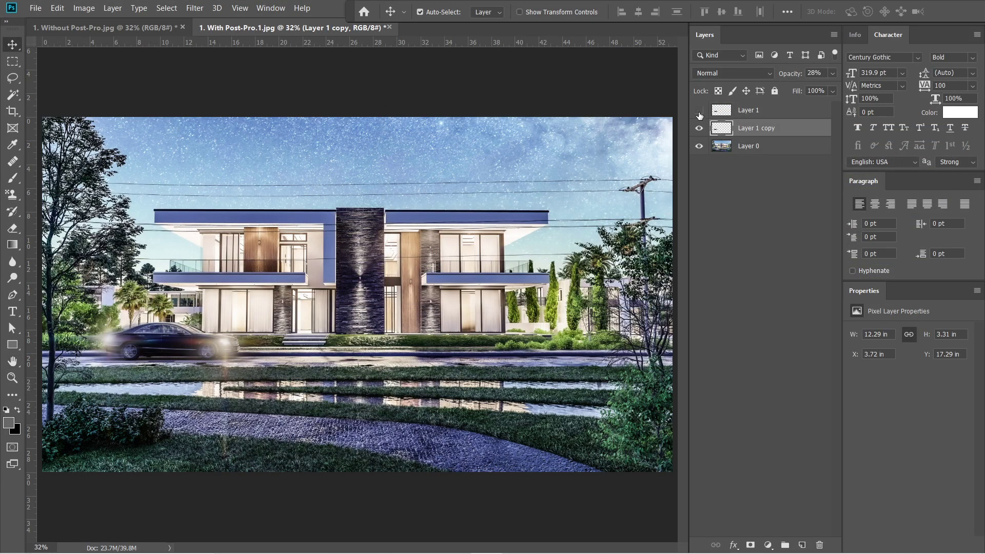
left_click(699, 111)
left_click(699, 128)
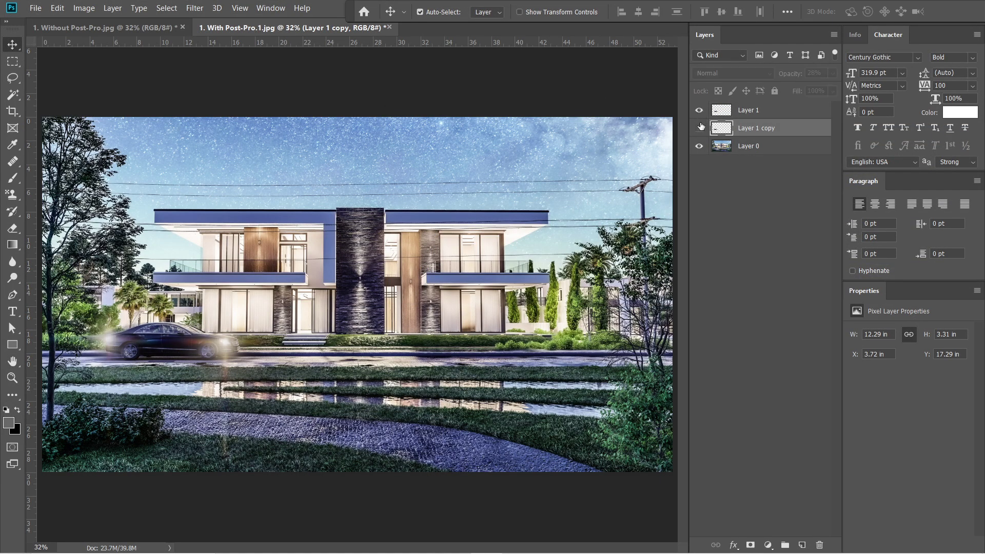